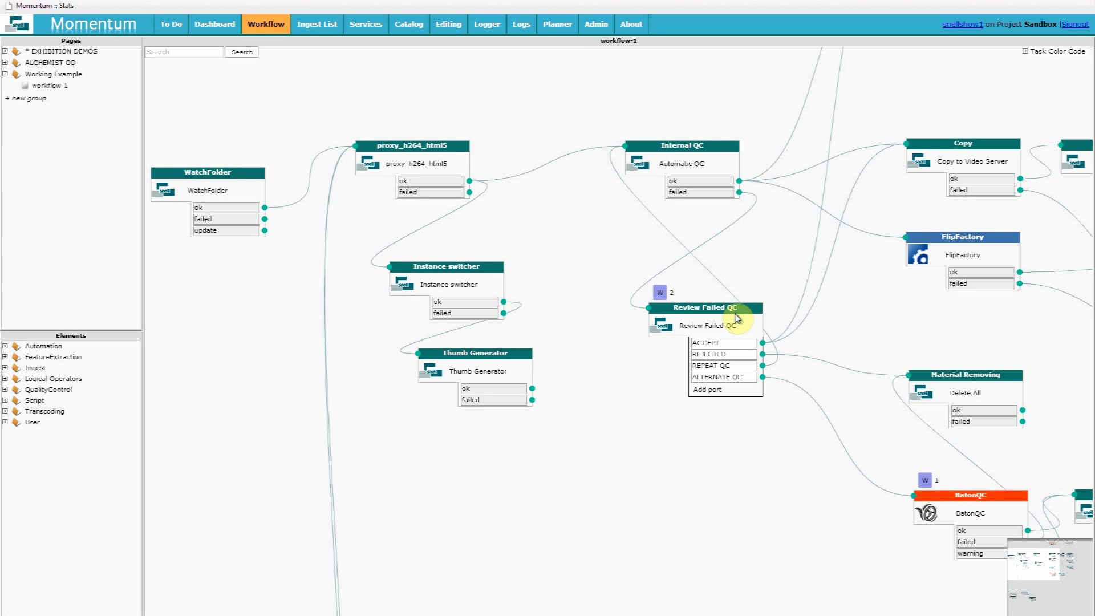
Select the Review Failed QC node in workflow-1 and list its waiting tasks via the W badge
left_click(732, 321)
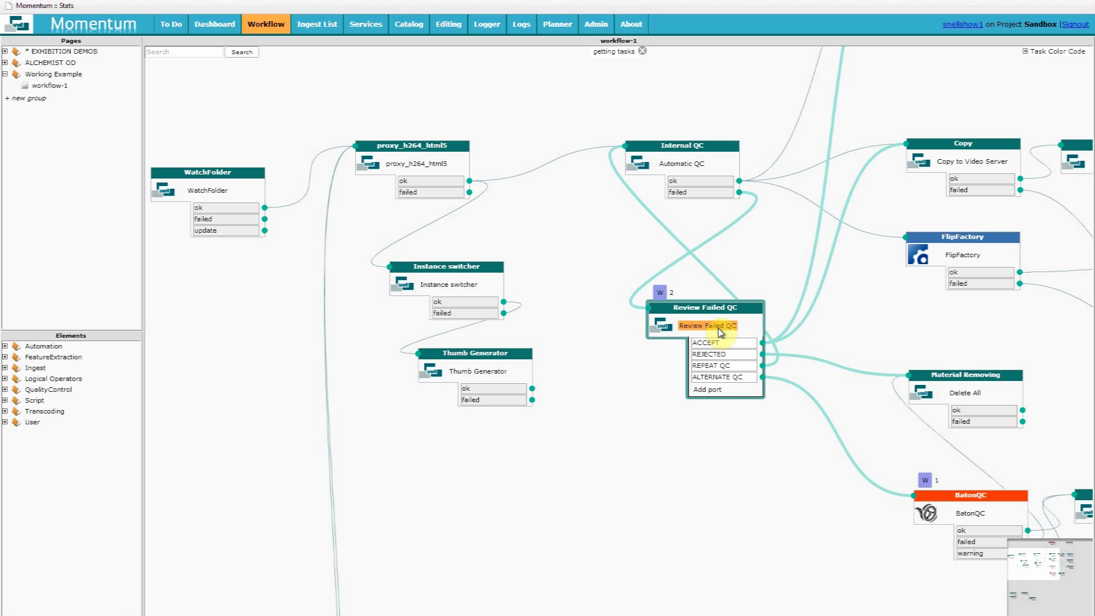
left_click(660, 292)
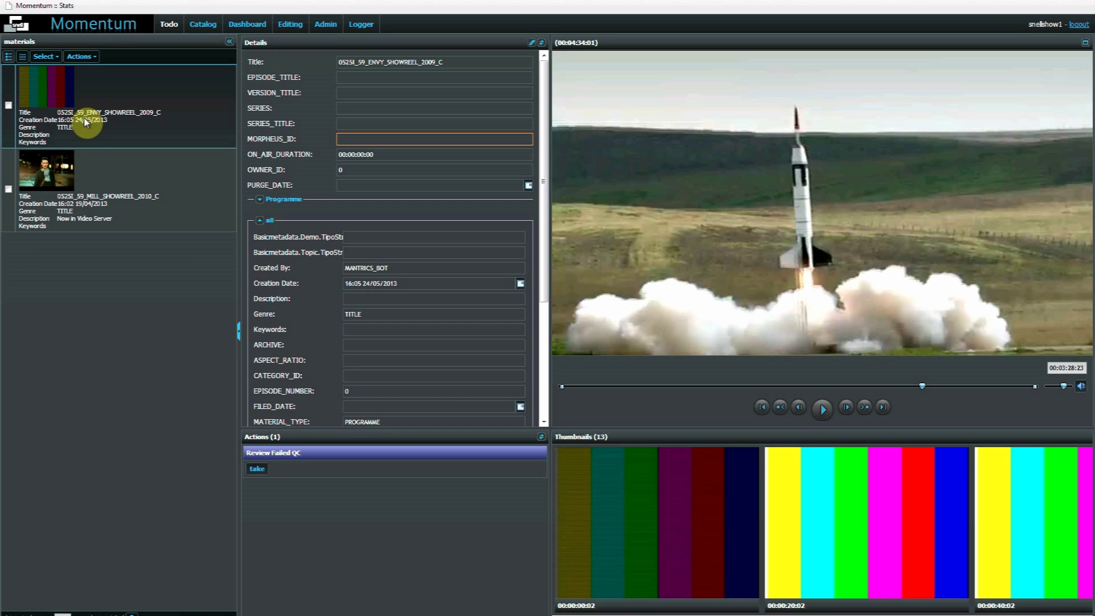
Play the MILL 2010 showreel preview, then the ENVY 2009 showreel preview
left_click(86, 187)
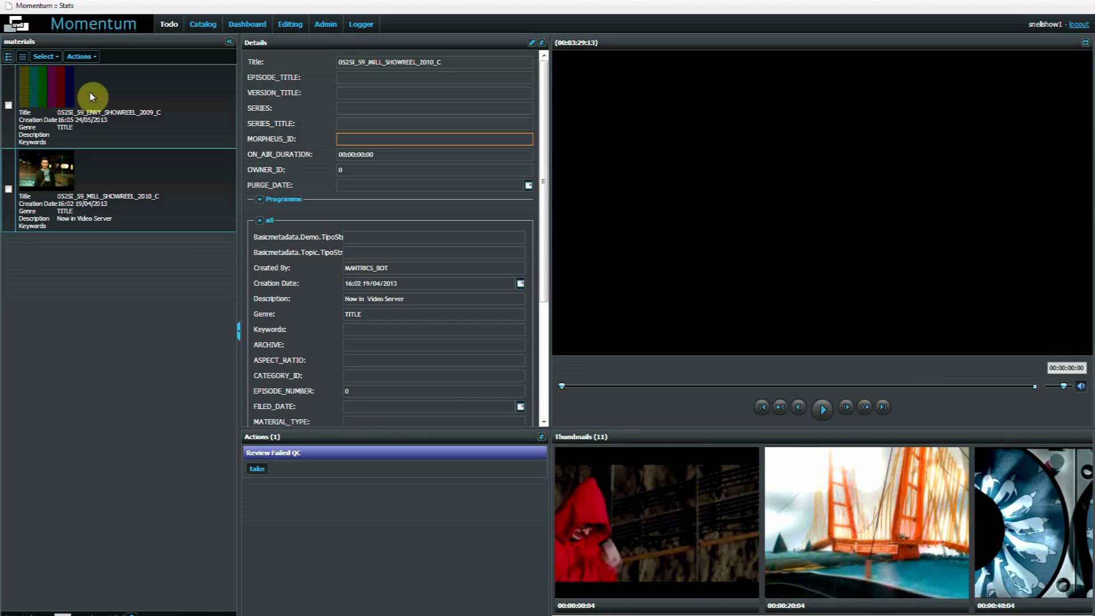
left_click(823, 410)
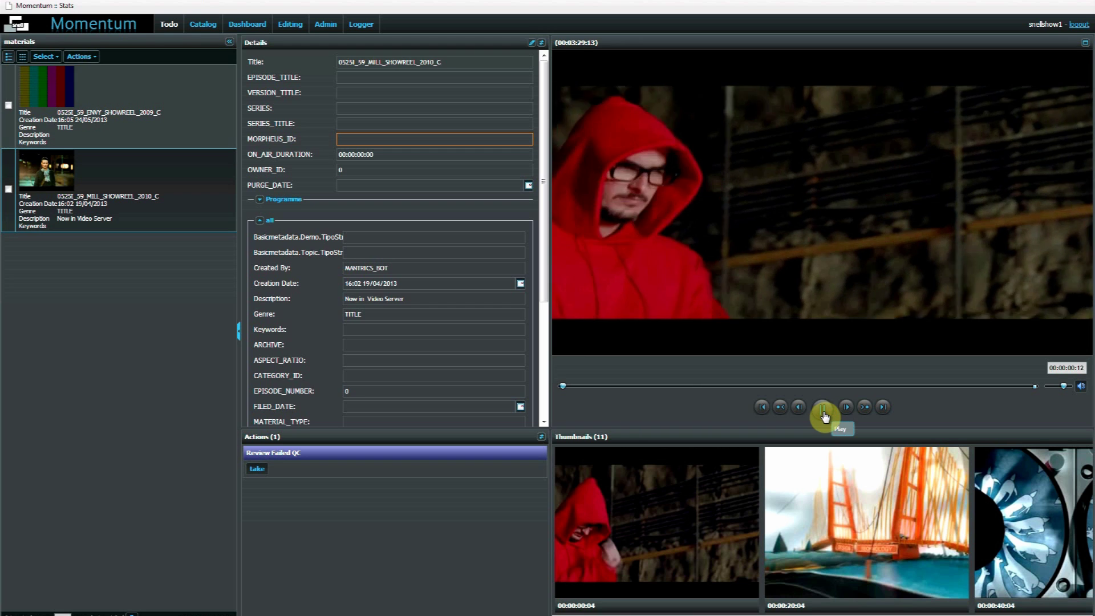
left_click(135, 118)
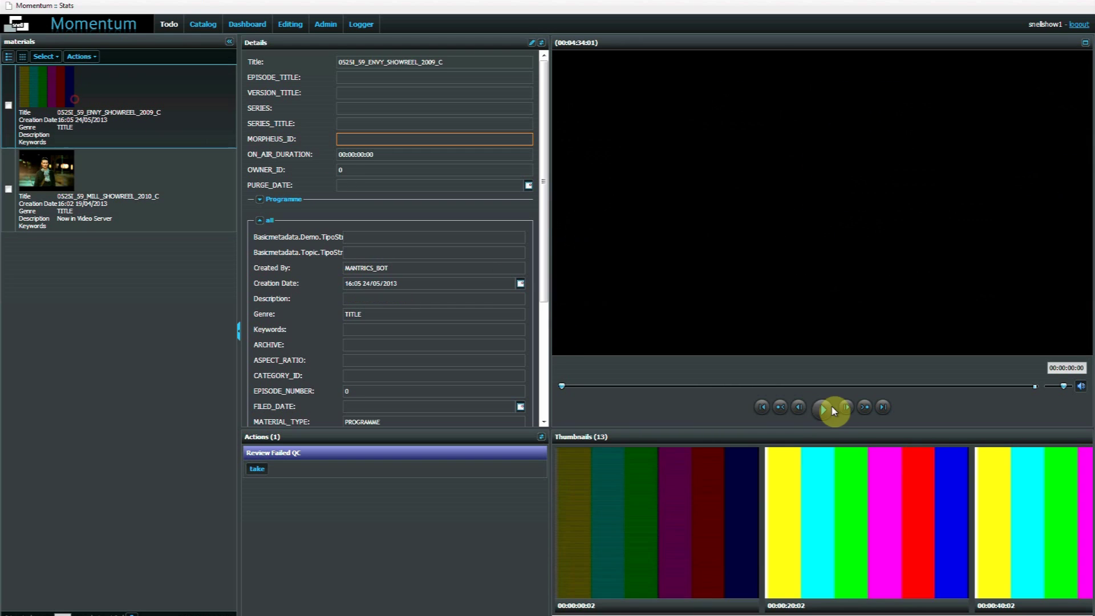
left_click(824, 410)
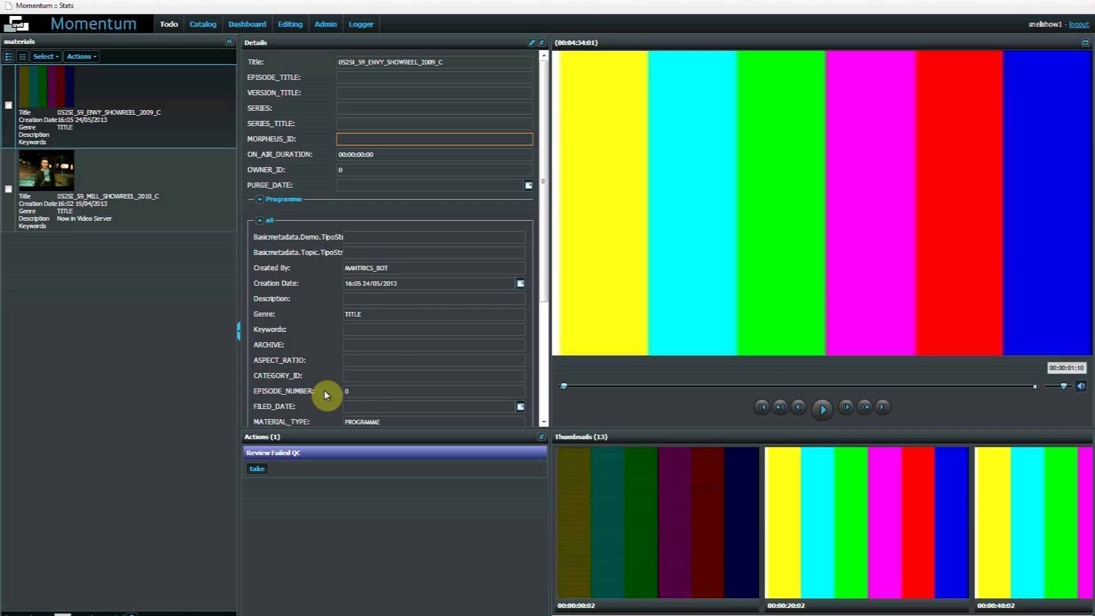
Take the Review Failed QC task from the Actions panel
left_click(257, 469)
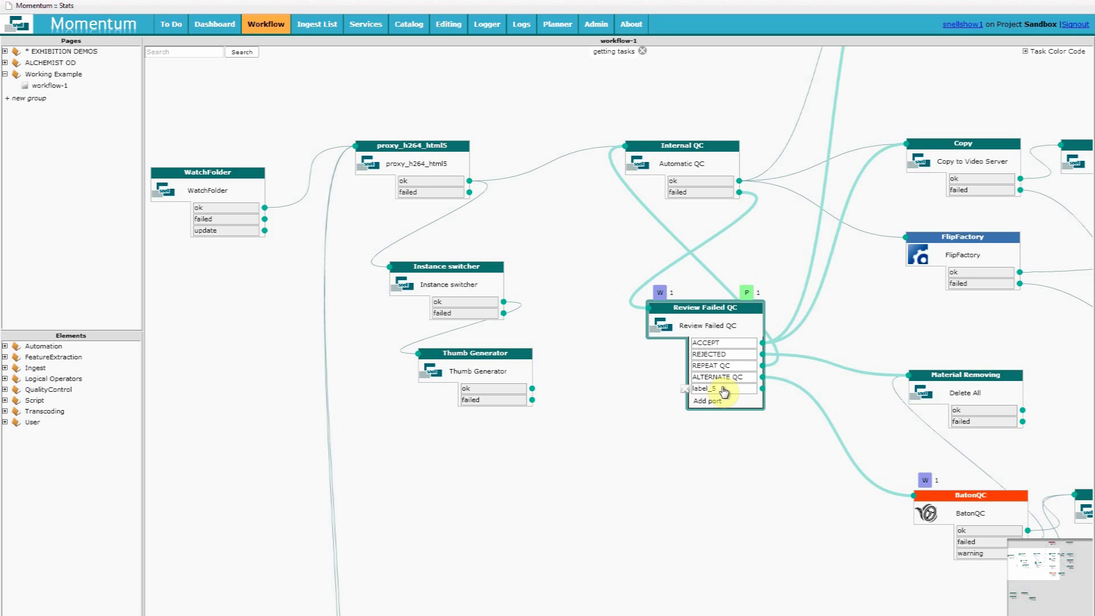
Rename Review Failed QC's label_5 output to SUPERVISOR
left_click_drag(725, 392, 677, 394)
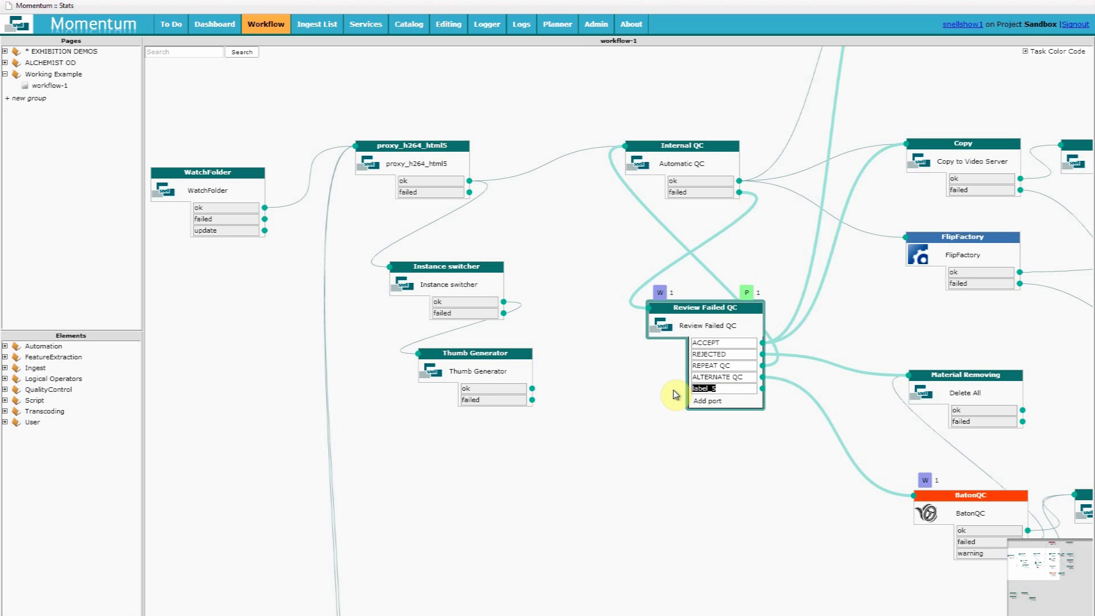
type("SUPERVISOR")
left_click(777, 464)
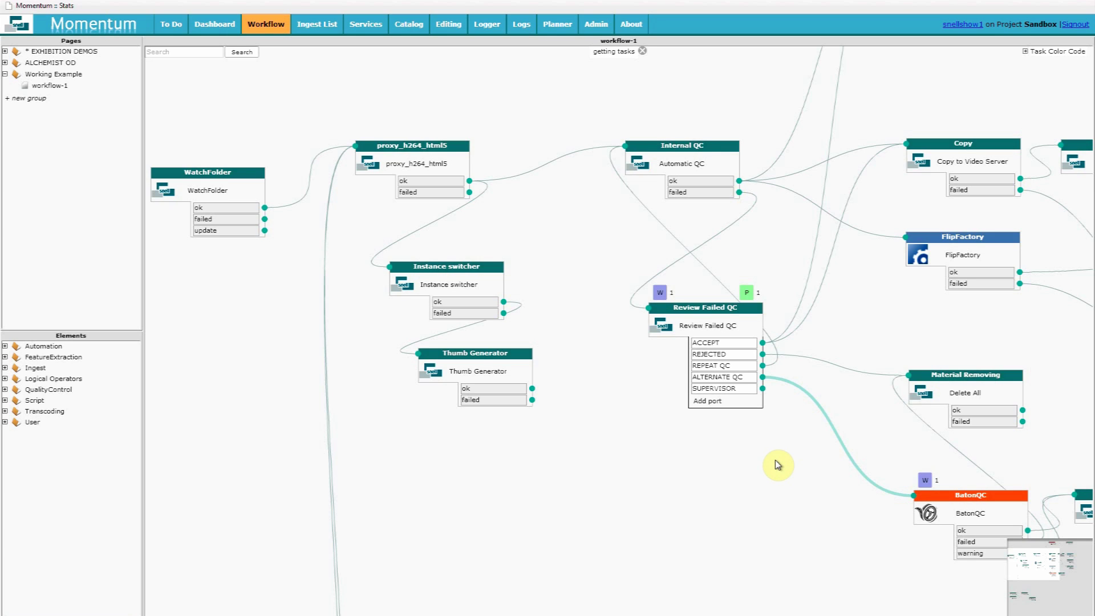
Add a UserAction step named SUPERVISOR REVIEW with role SUPERVISOR and save it
left_click(5, 423)
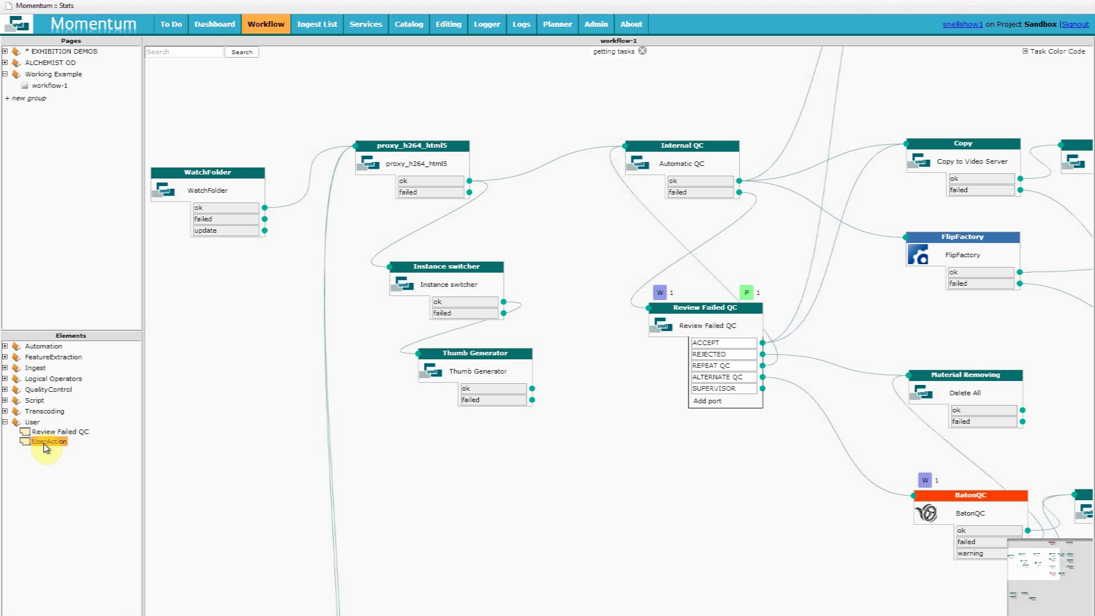
left_click_drag(46, 445, 706, 494)
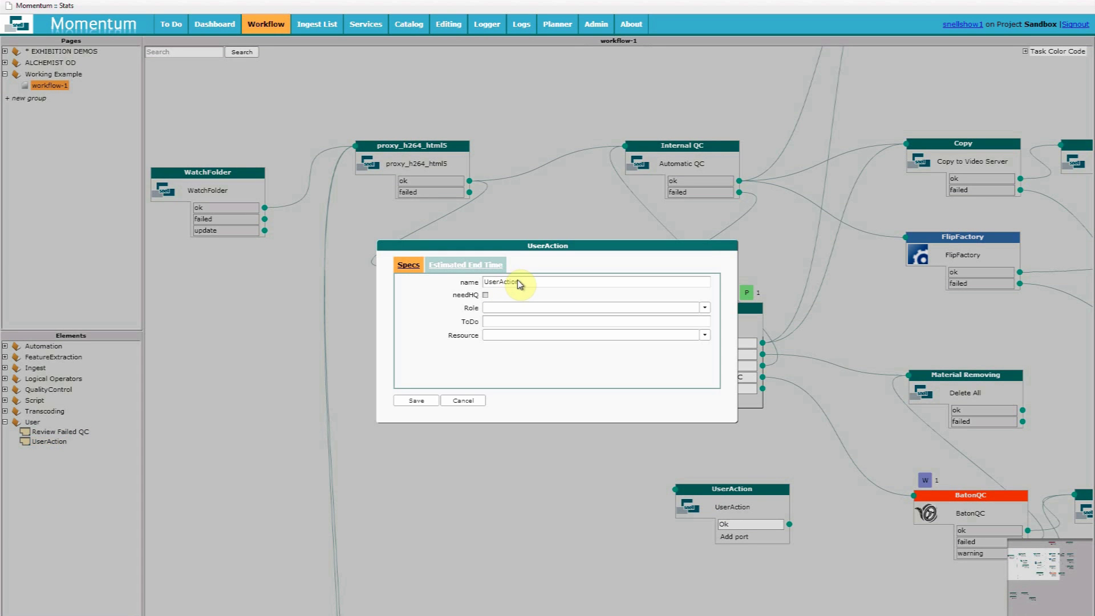
double_click(520, 282)
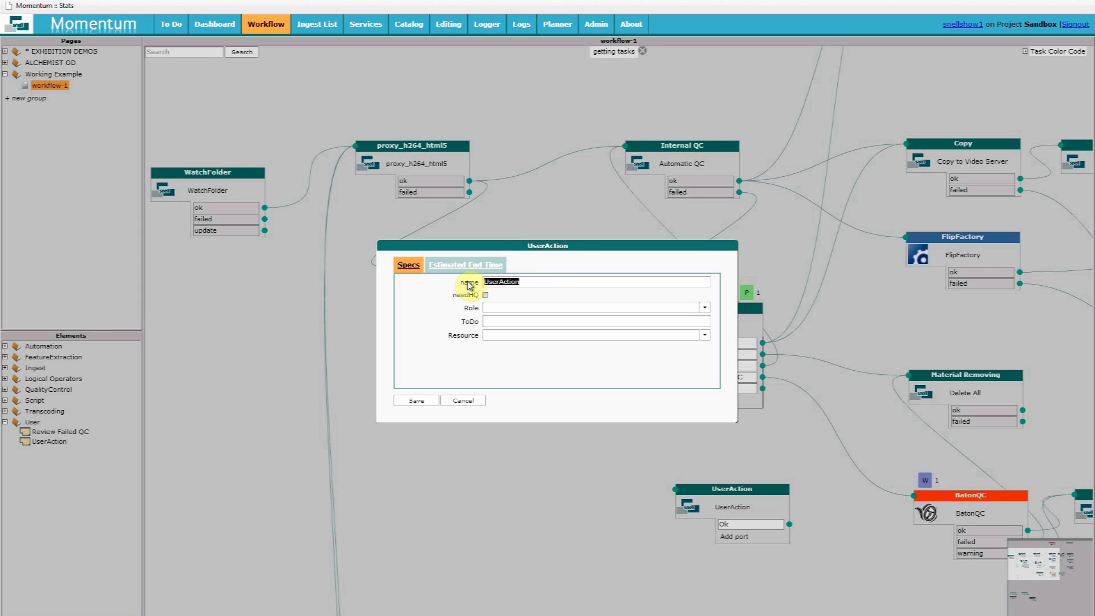
type("S")
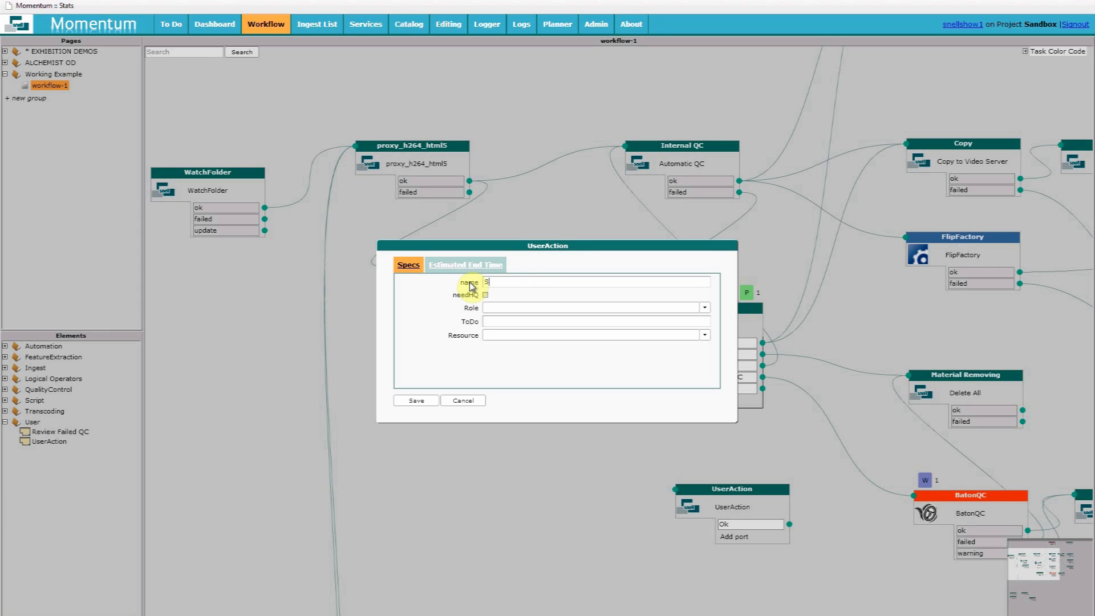
type("UPERVISOR REV")
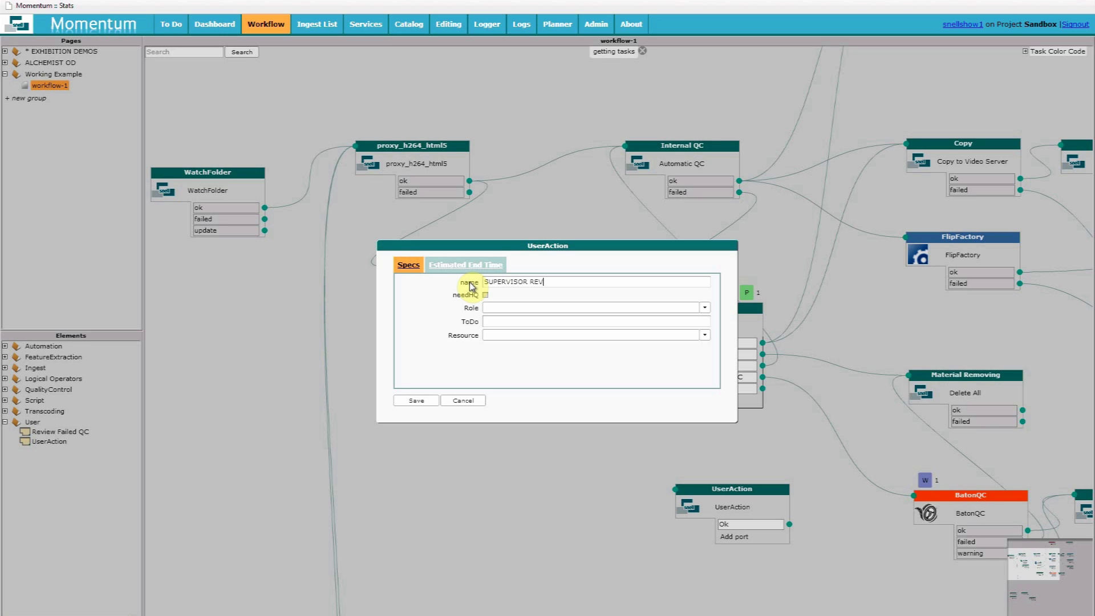
type("IEW")
left_click(571, 313)
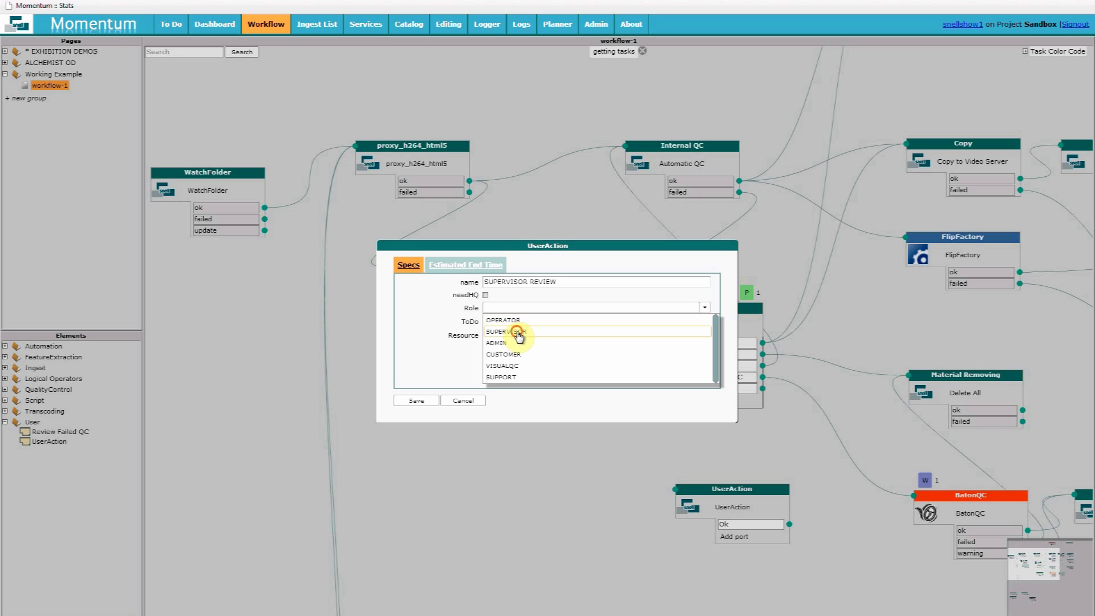
left_click(518, 333)
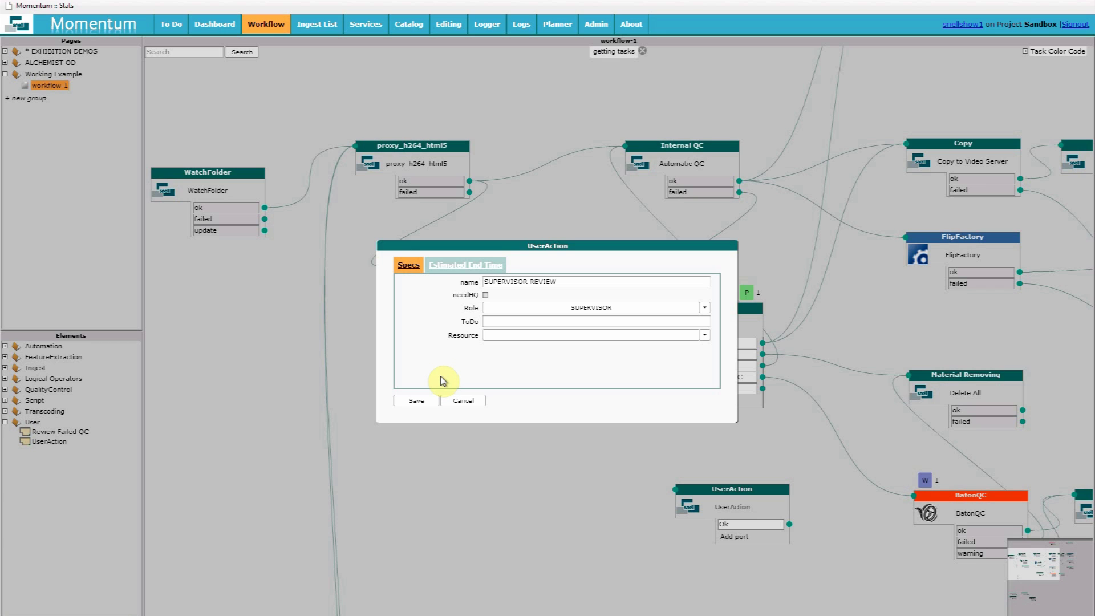
left_click(422, 400)
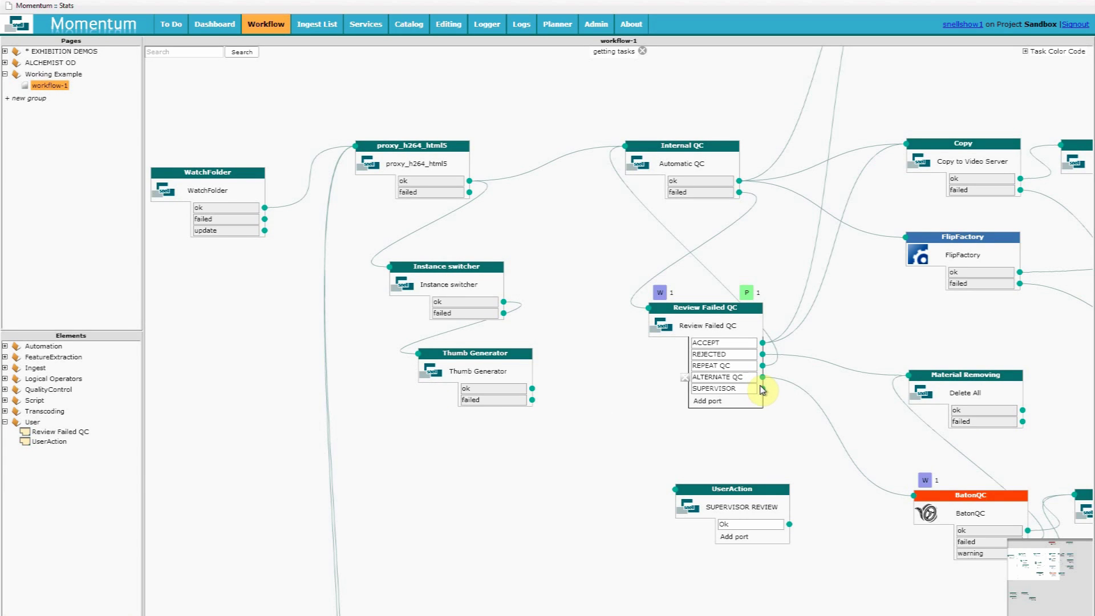
Link the SUPERVISOR output to the SUPERVISOR REVIEW step and reposition it
left_click_drag(762, 388, 688, 499)
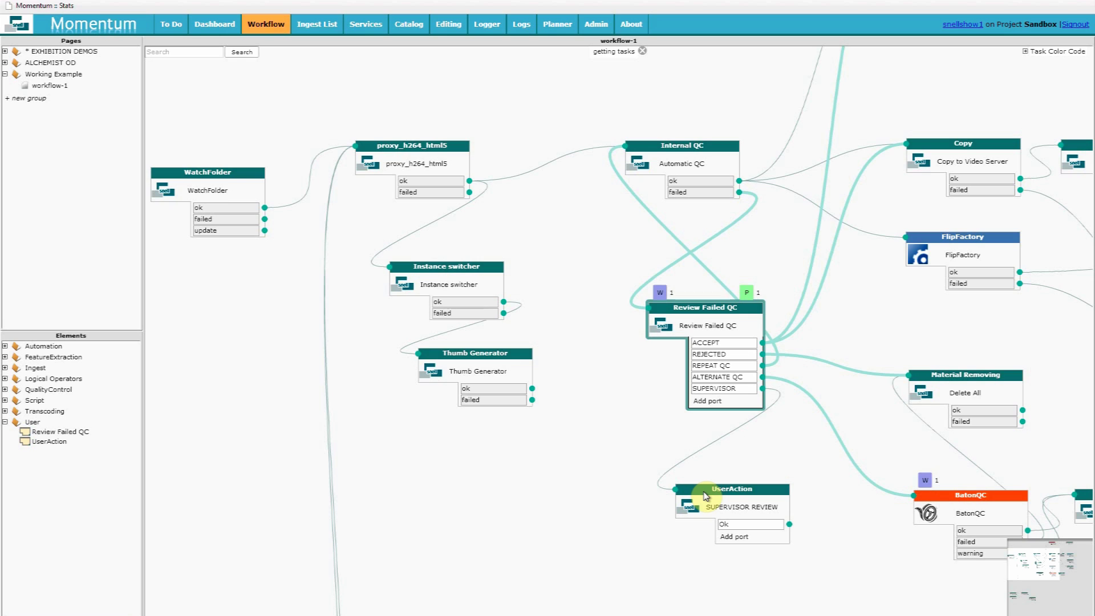
left_click_drag(707, 496, 675, 466)
double_click(734, 481)
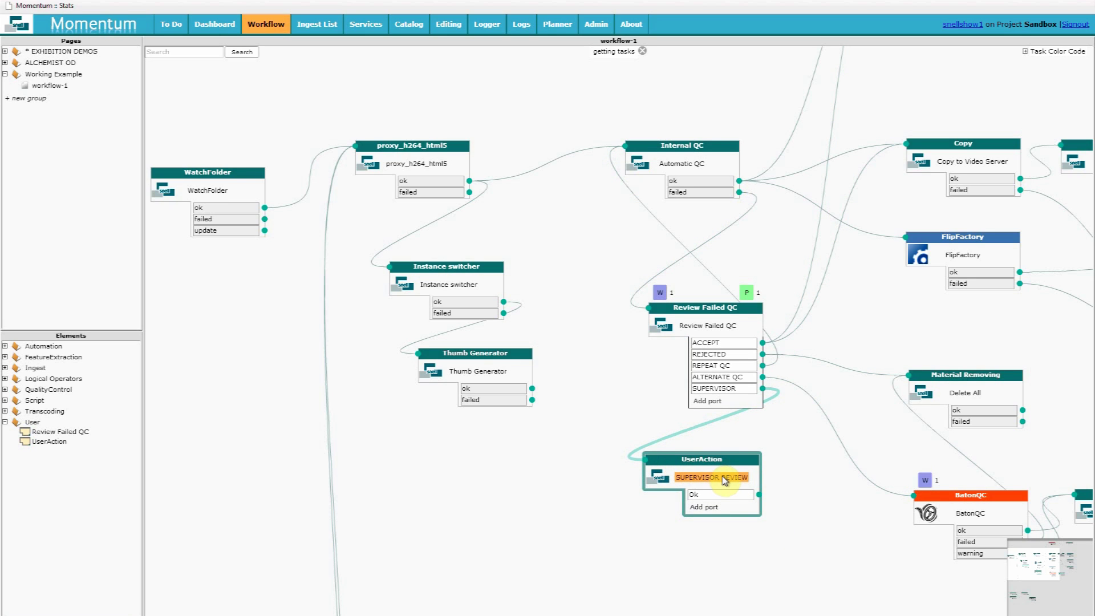
Rename the Ok outcome to YES - EDIT1 and add outcomes YES - EDIT2 and NO EDIT
left_click(707, 505)
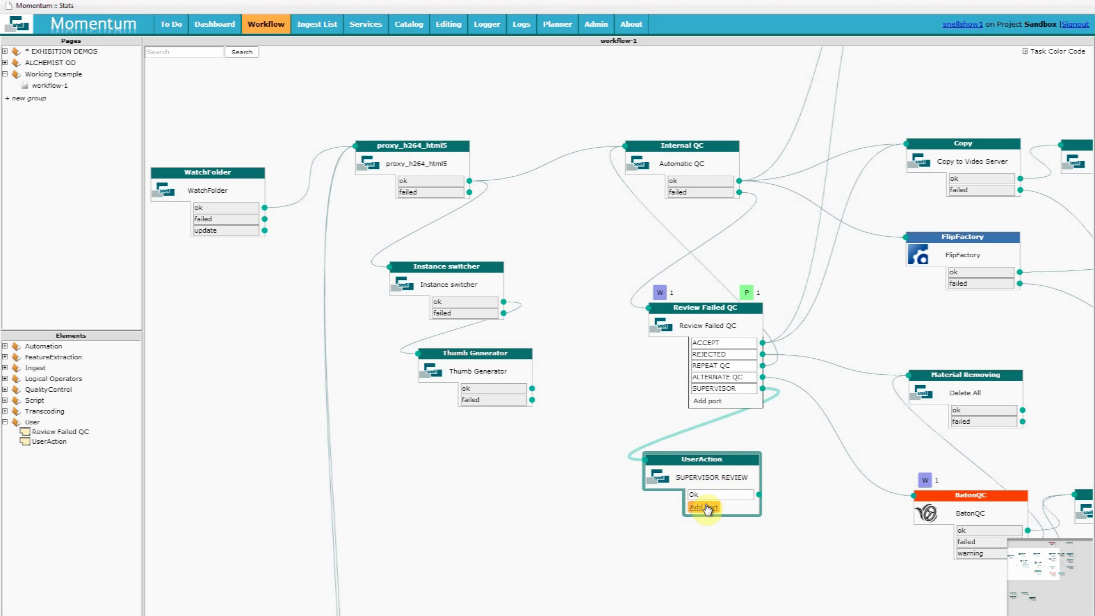
key("BackSpace")
key("BackSpace")
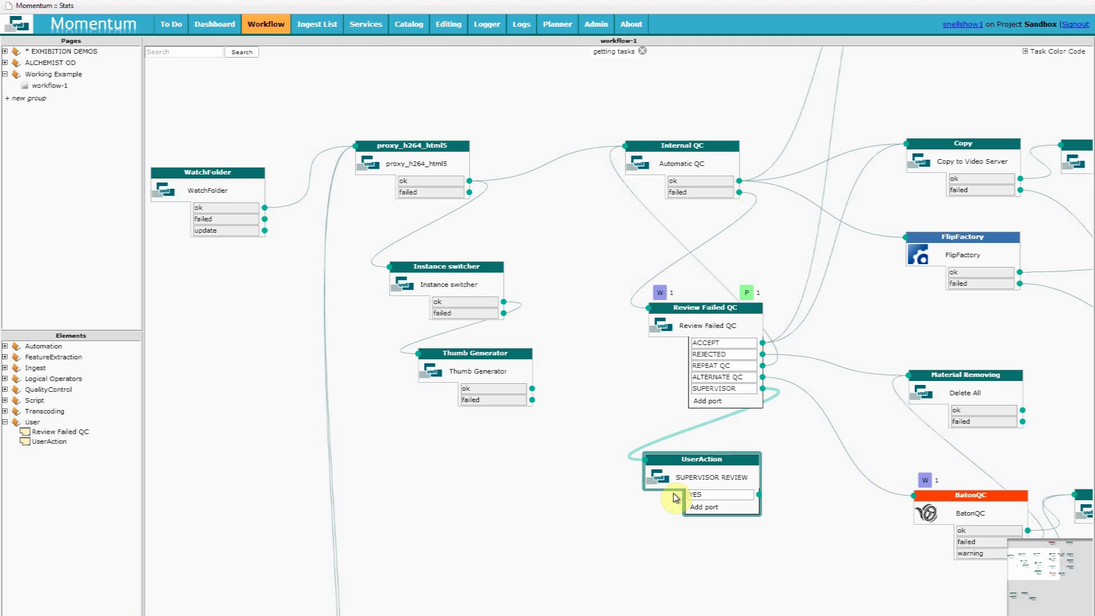
type("YES - EDIT1")
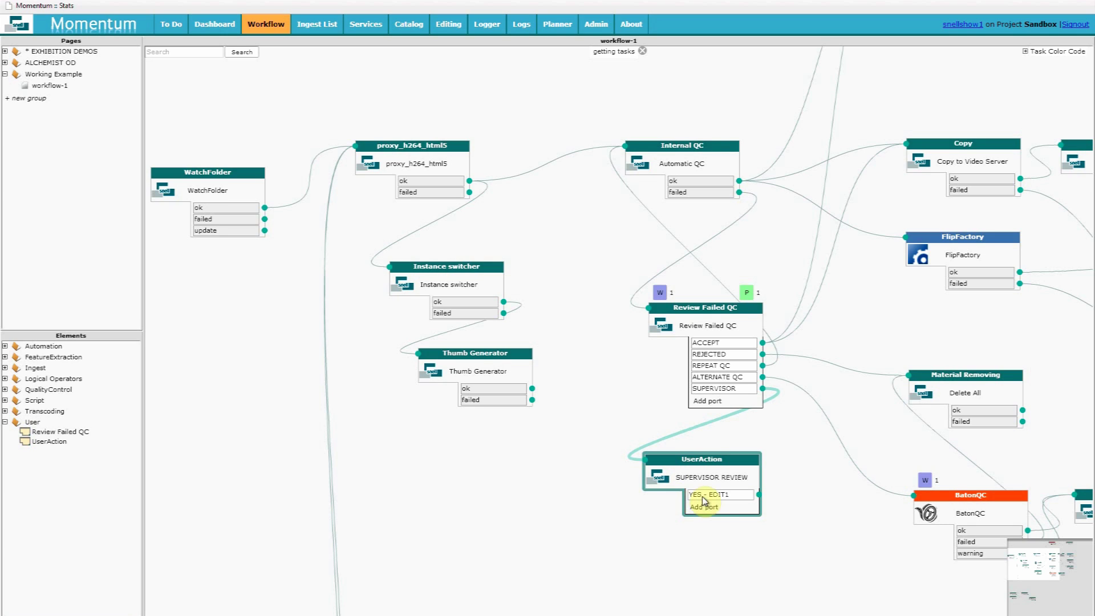
left_click(706, 508)
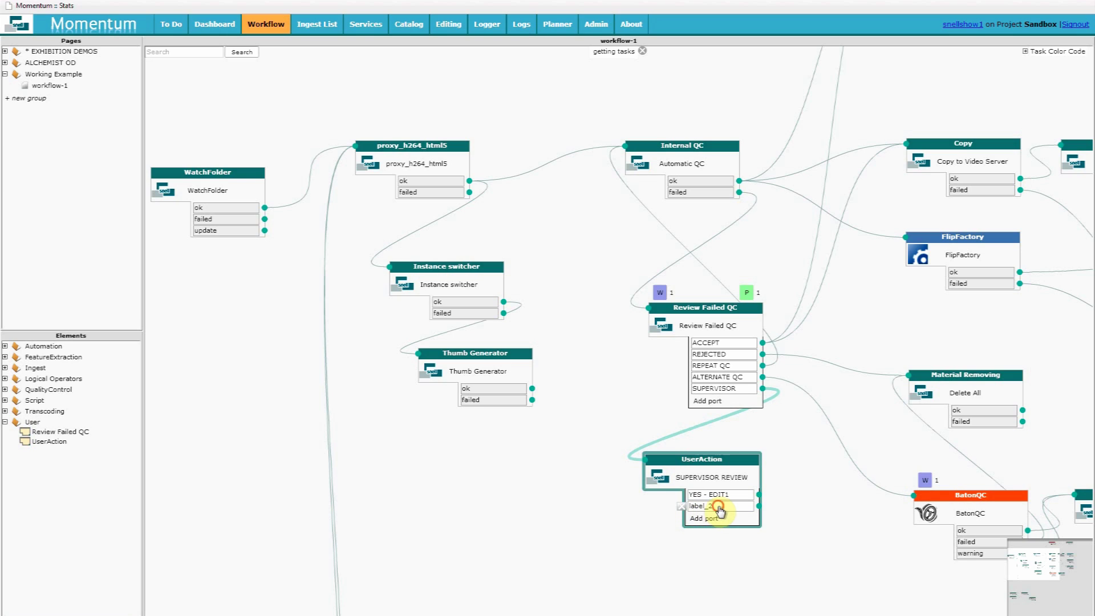
type("YES - EDI")
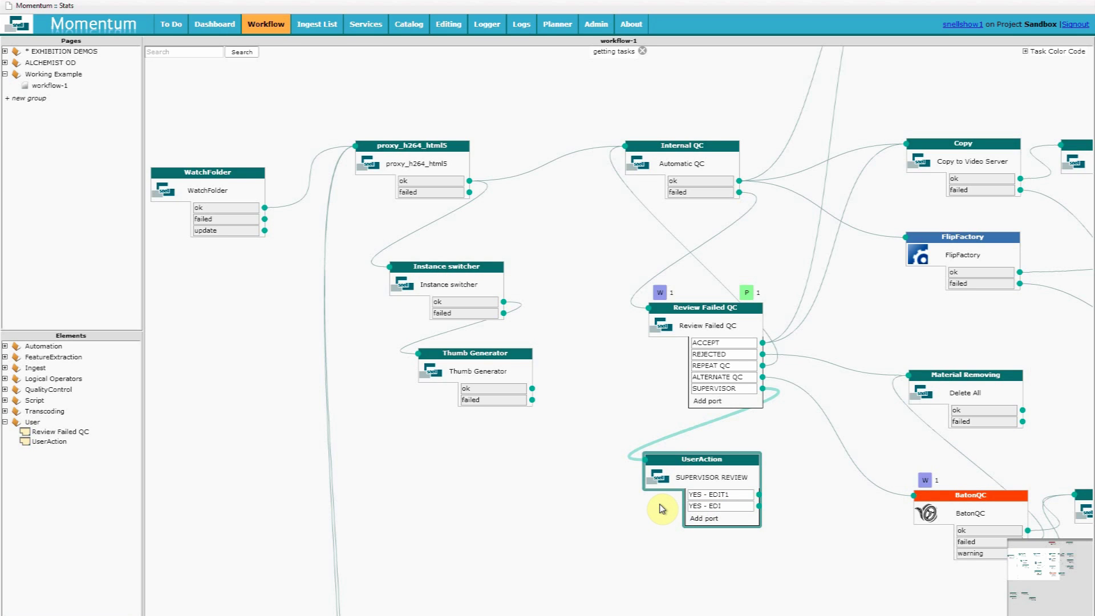
type("T2")
left_click(704, 519)
type("IN")
key("BackSpace")
key("BackSpace")
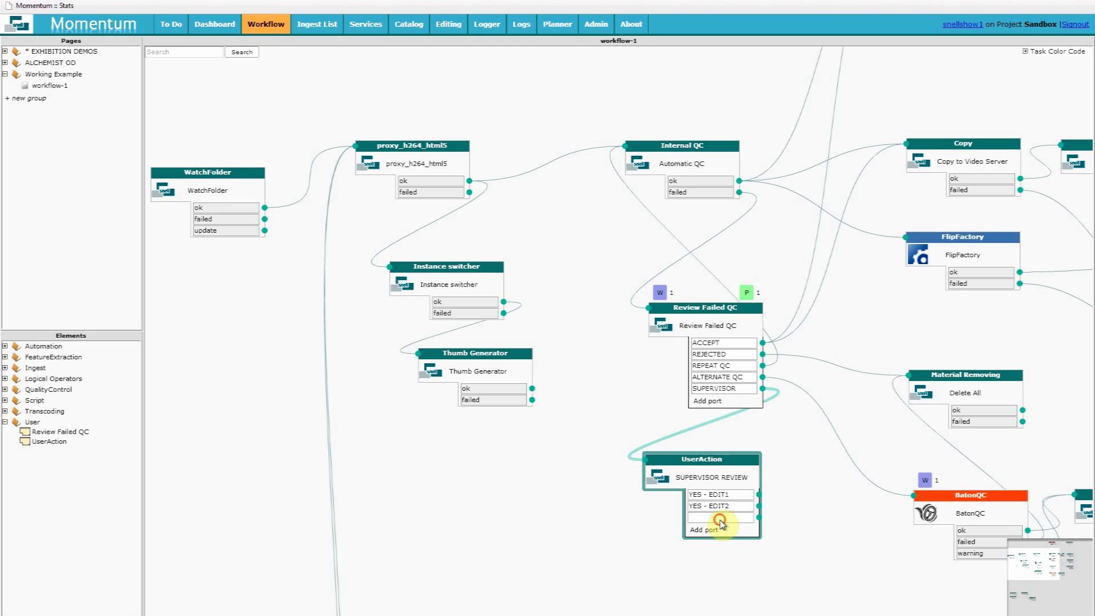
type("NO EDIT")
left_click(773, 528)
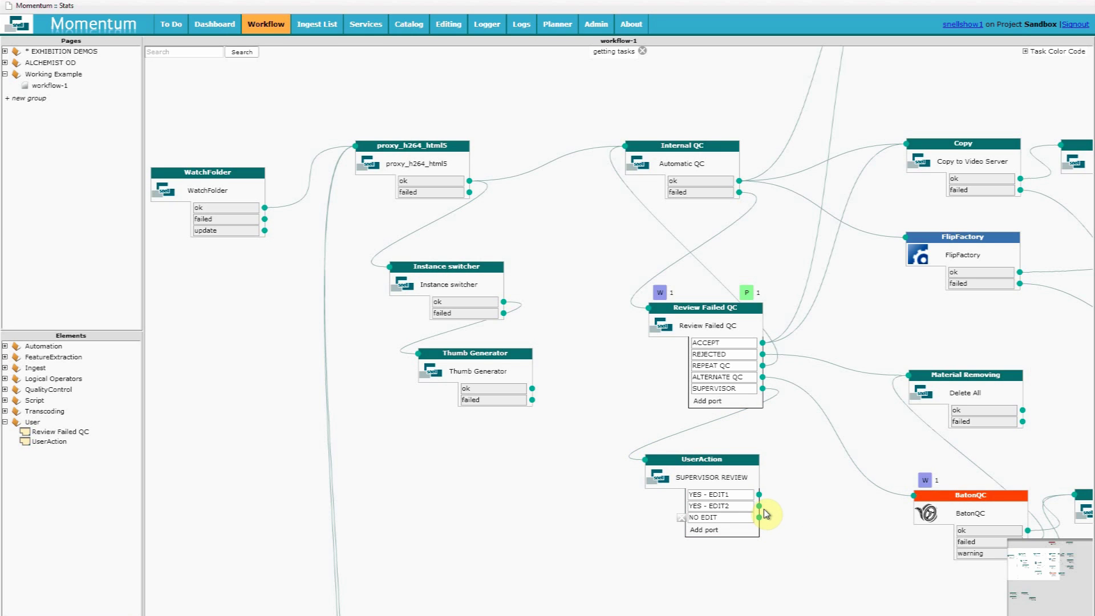
Add a Send Mail step from the Automation elements and save it
left_click(5, 346)
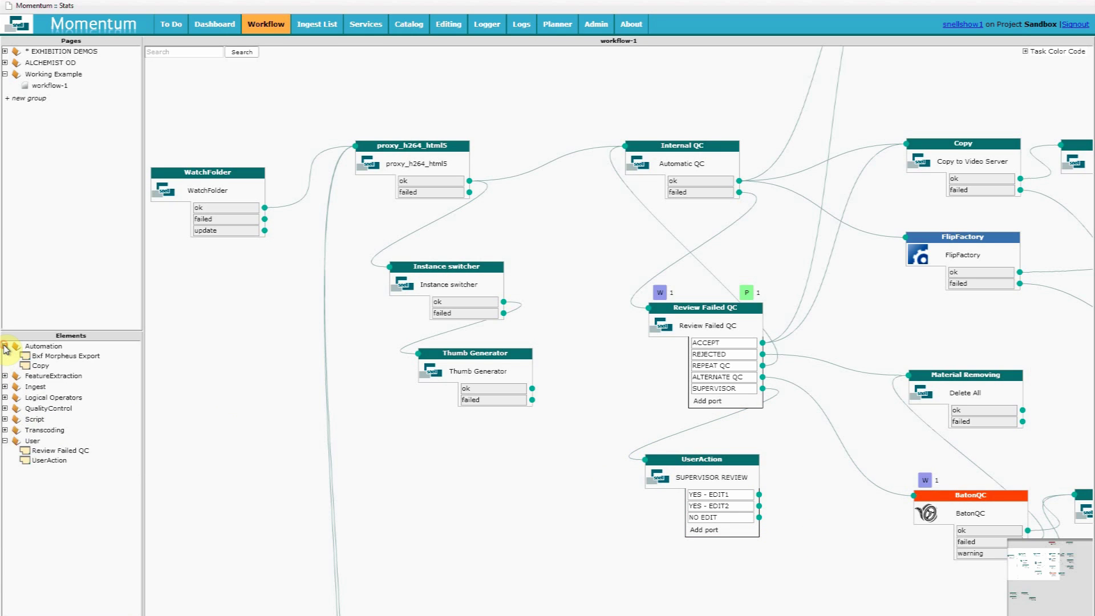
left_click_drag(48, 503, 867, 569)
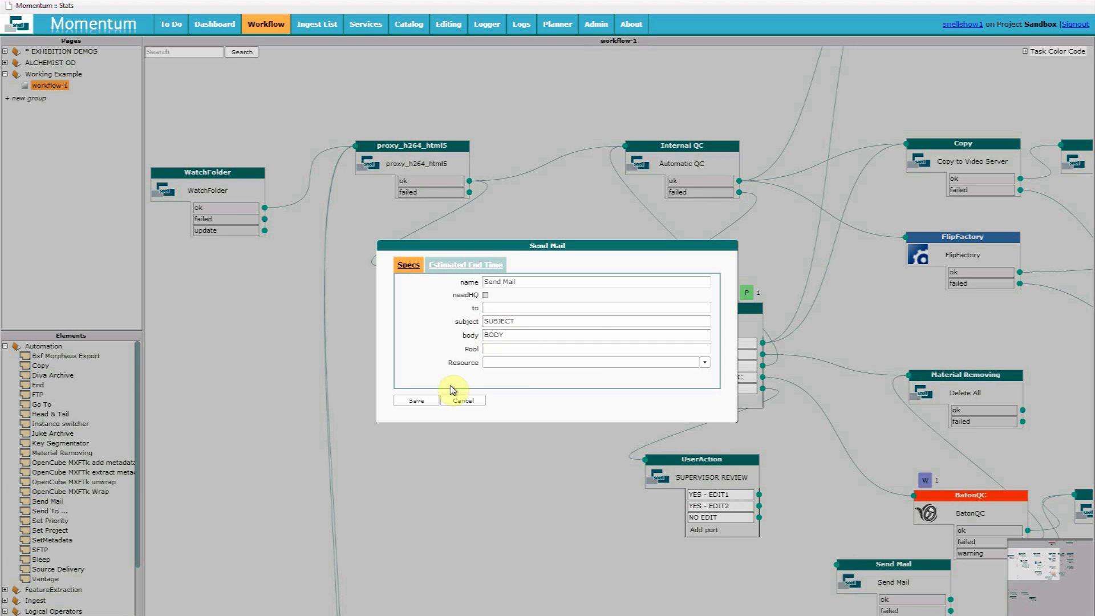
left_click(419, 400)
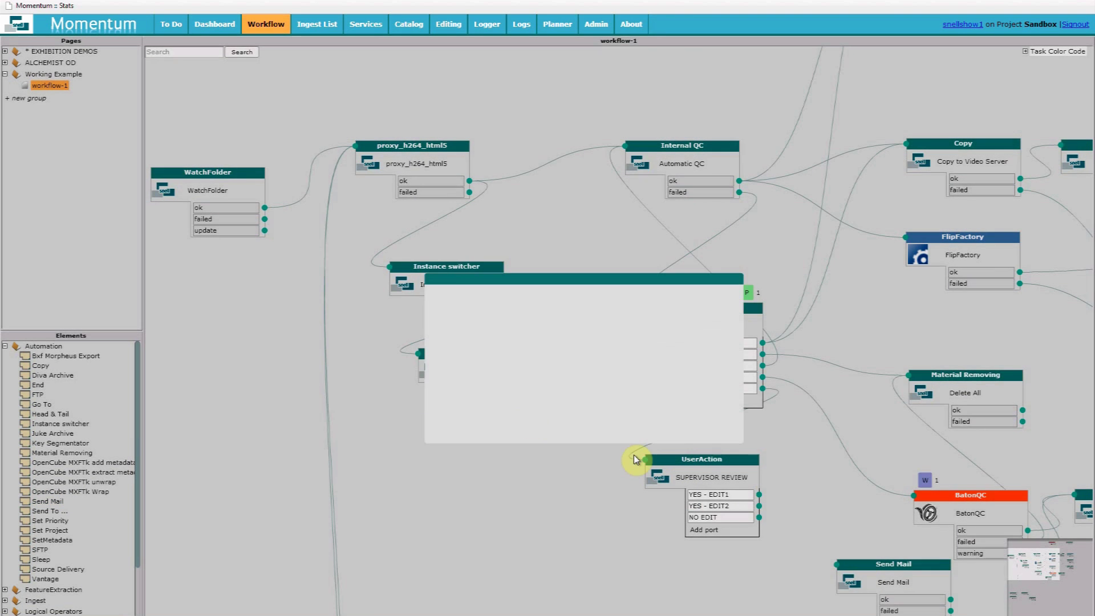
Wire both YES outcomes to Send Mail and NO EDIT back to Review Failed QC, then tidy the layout
left_click_drag(761, 497, 836, 564)
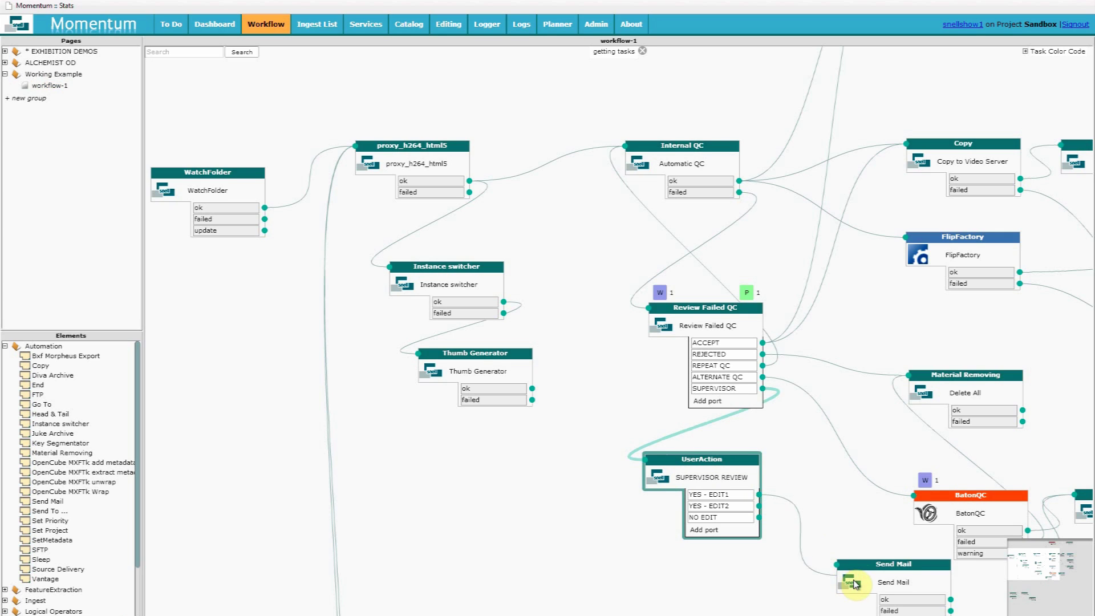
left_click_drag(760, 506, 837, 565)
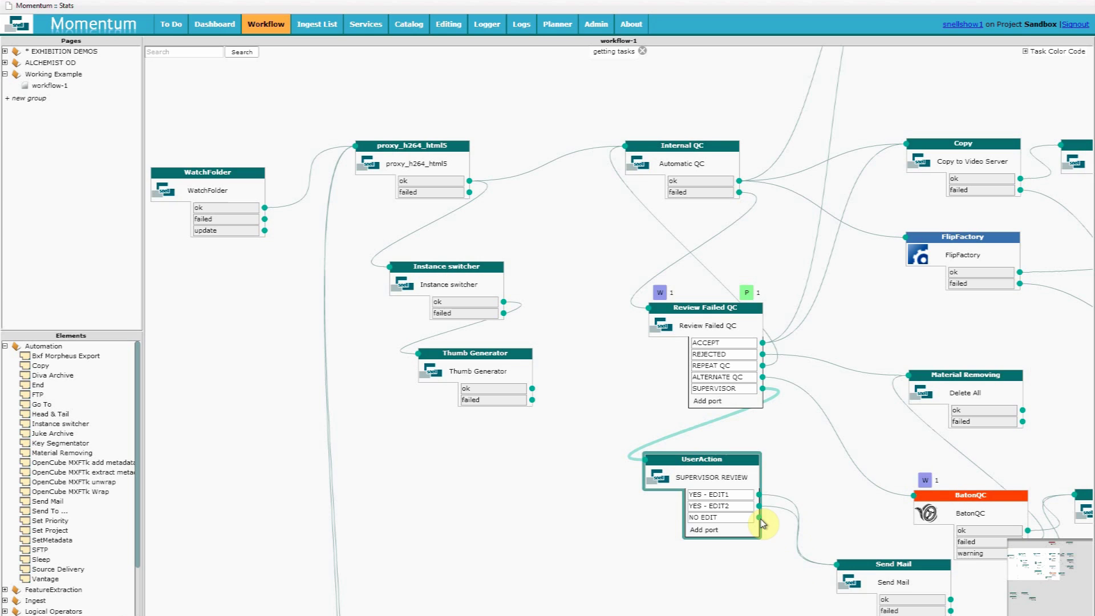
left_click_drag(760, 517, 759, 439)
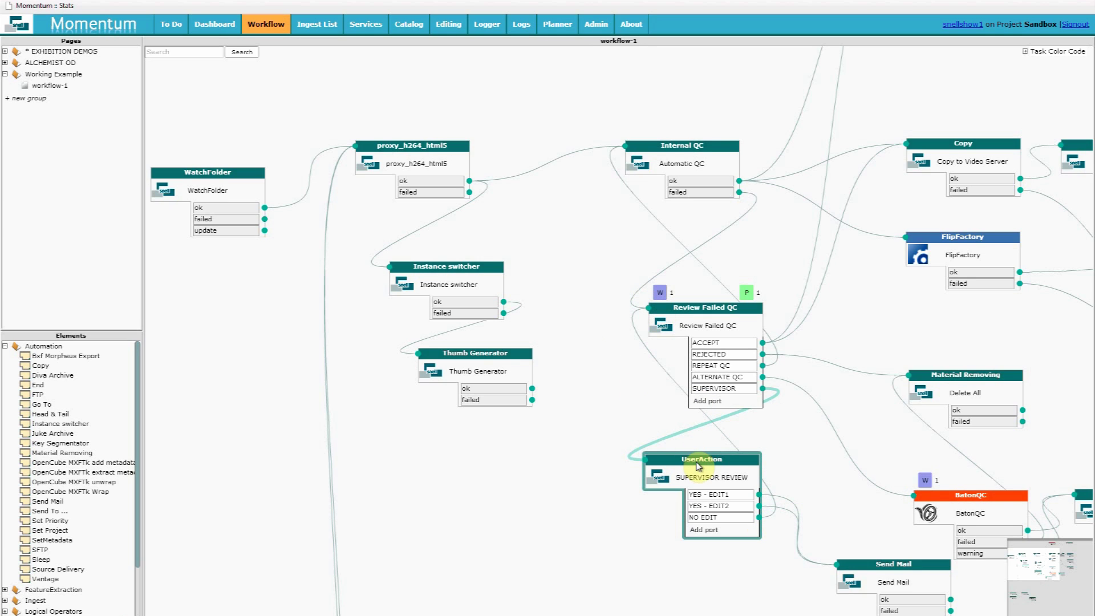
left_click_drag(688, 474, 640, 510)
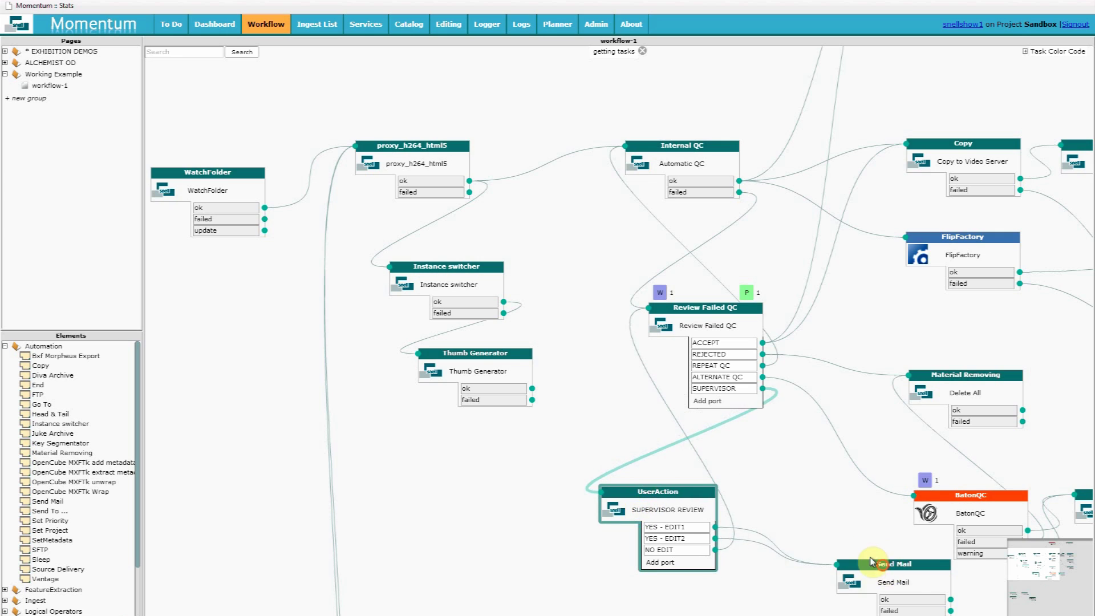
left_click_drag(874, 564, 810, 509)
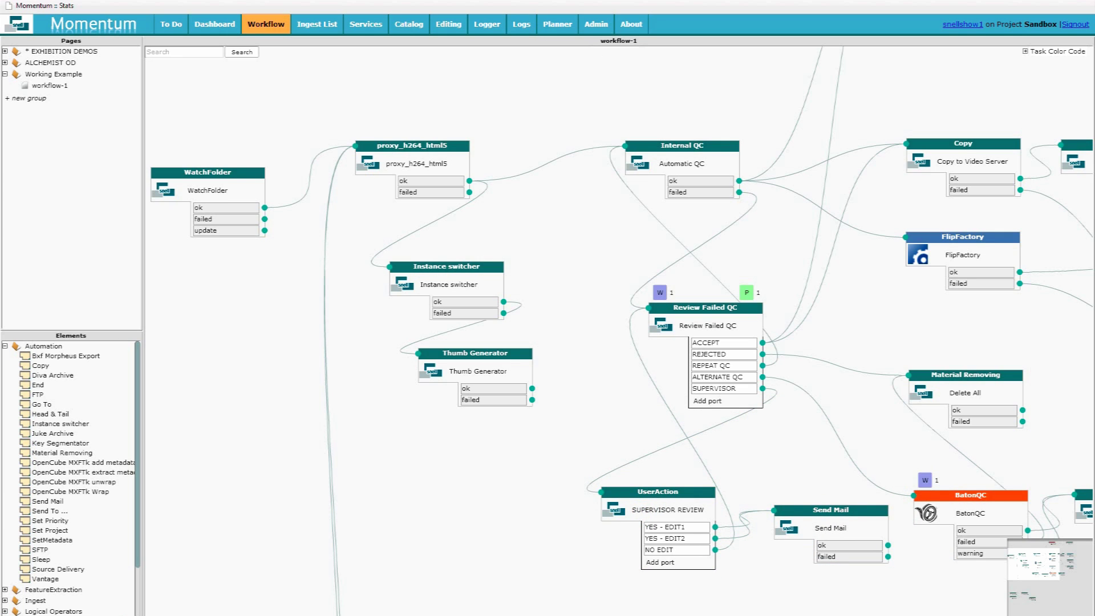
On the To Do page, send the ENVY 2009 showreel to SUPERVISOR with report NEEDS EDIT
left_click(125, 33)
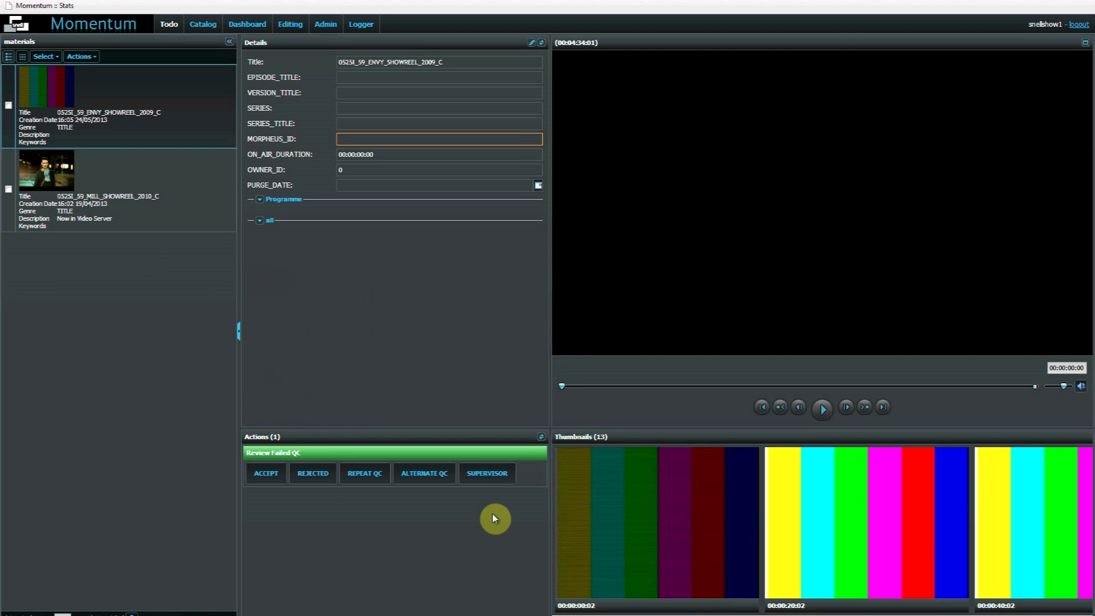
left_click(500, 475)
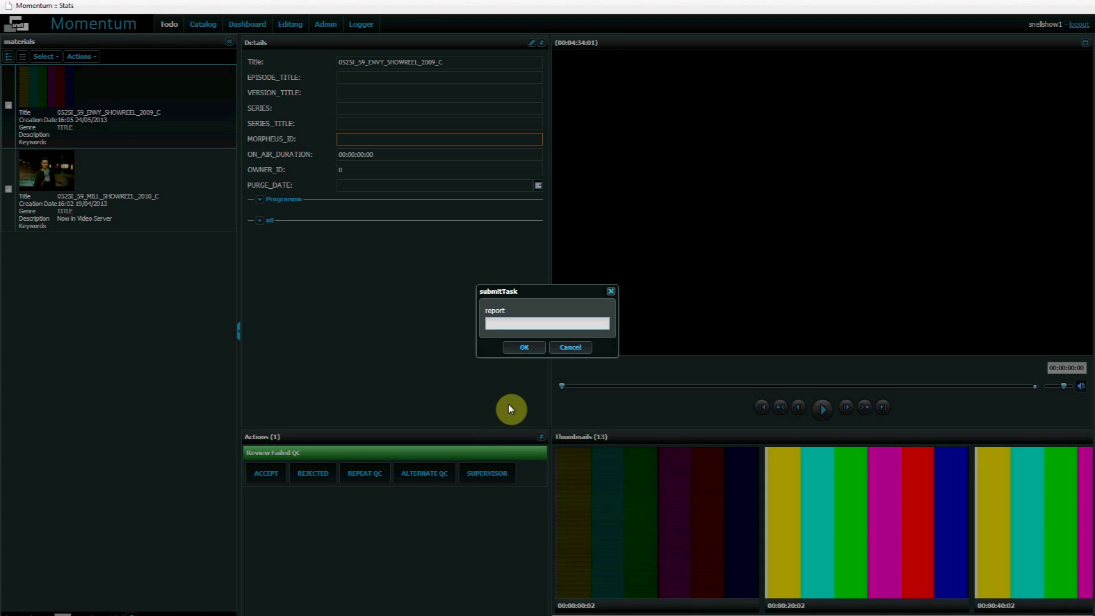
type("NEEDS EDIT")
left_click(525, 349)
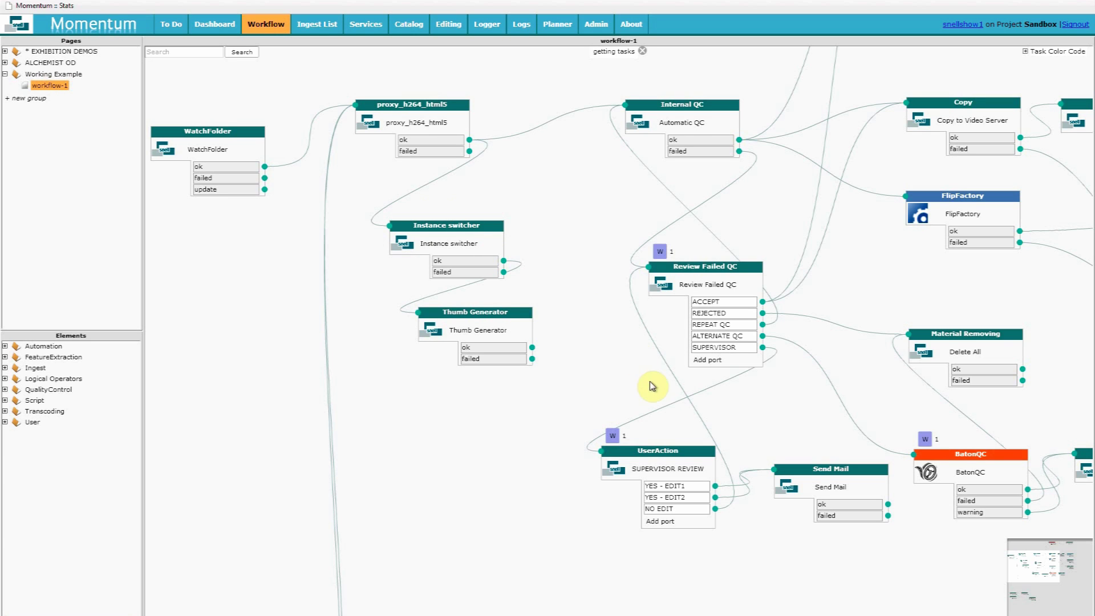
Check Review Failed QC and UserAction, and view the task waiting at SUPERVISOR REVIEW
left_click(689, 289)
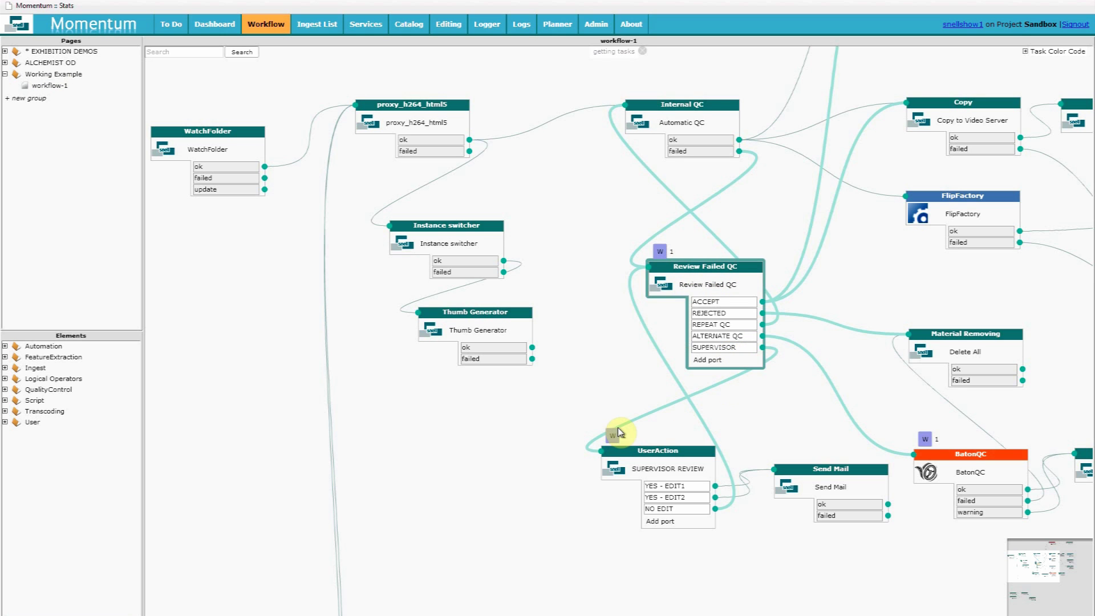
left_click(648, 469)
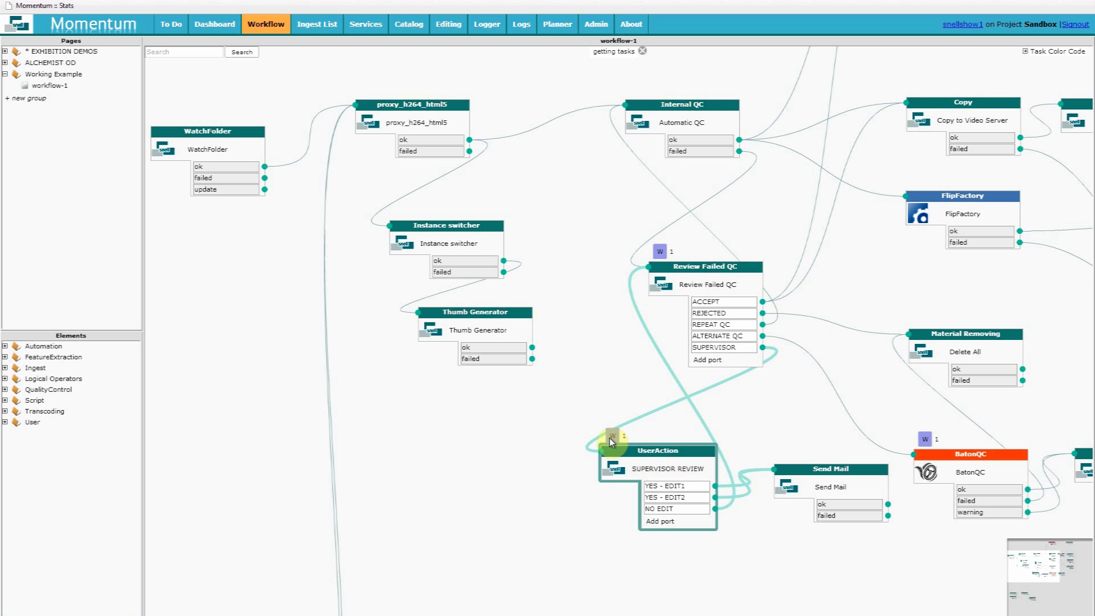
left_click(612, 442)
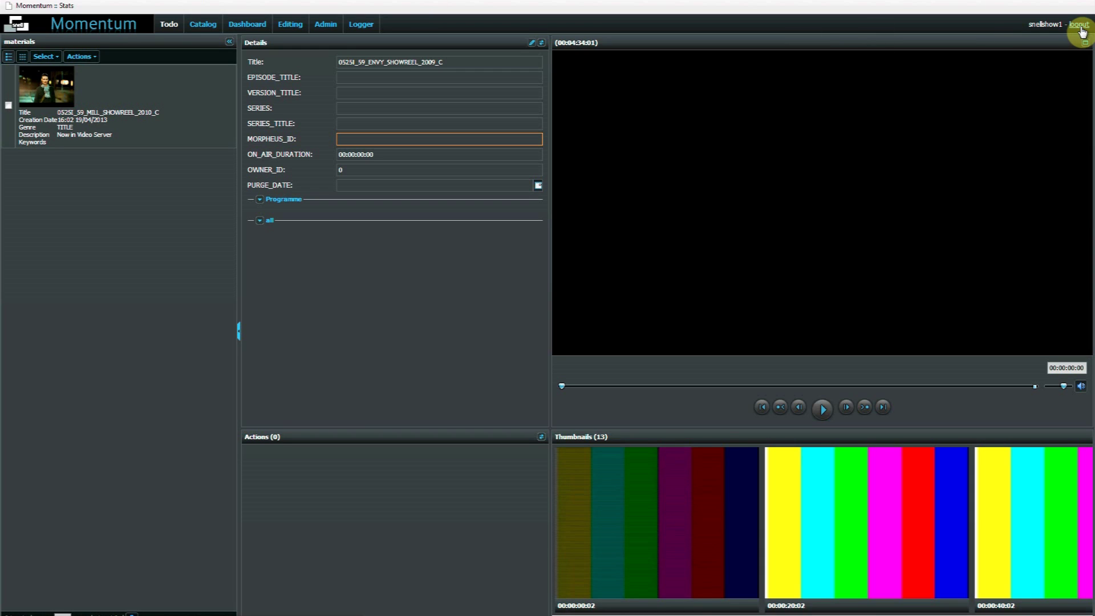
Sign out and log back in with the supervisor's username and password
left_click(1080, 26)
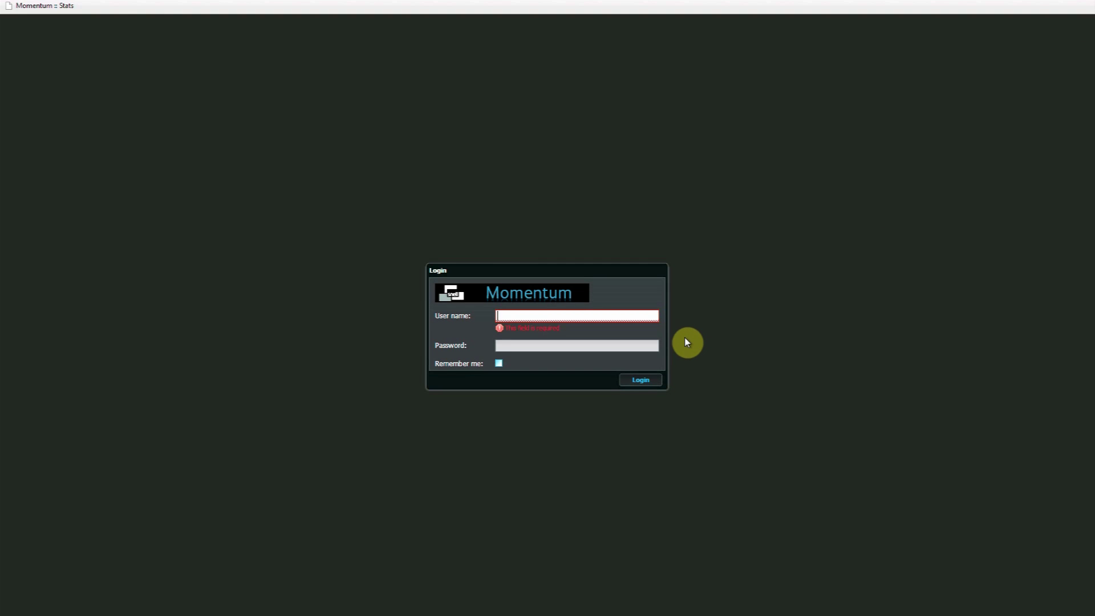
key("Tab")
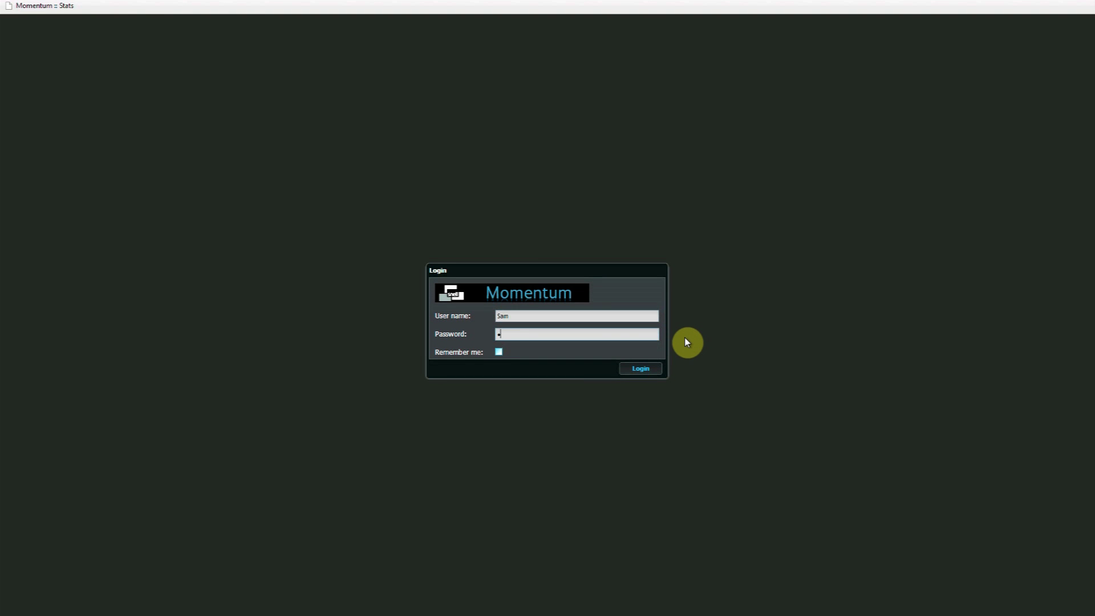
key("Return")
Take the SUPERVISOR REVIEW task and submit NO EDIT with the report 'no edit req'
left_click(66, 92)
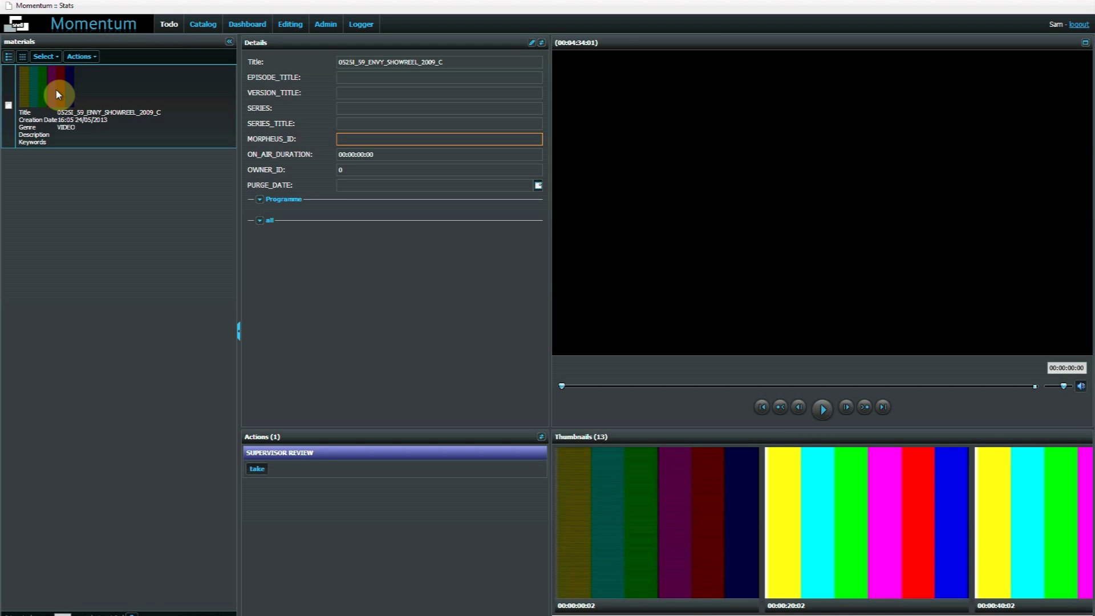
left_click(58, 94)
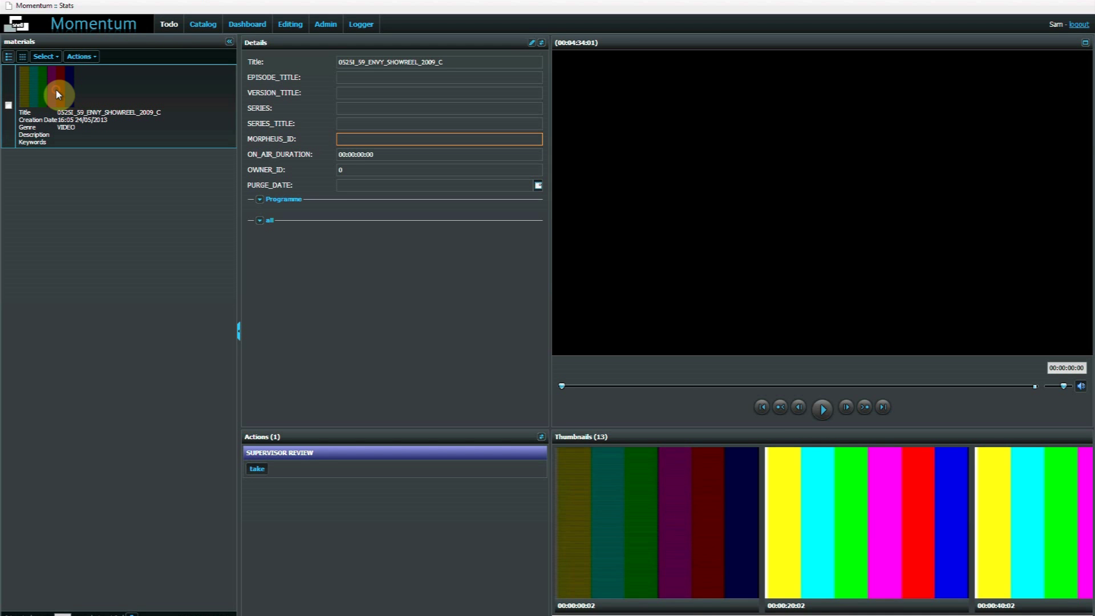
left_click(258, 471)
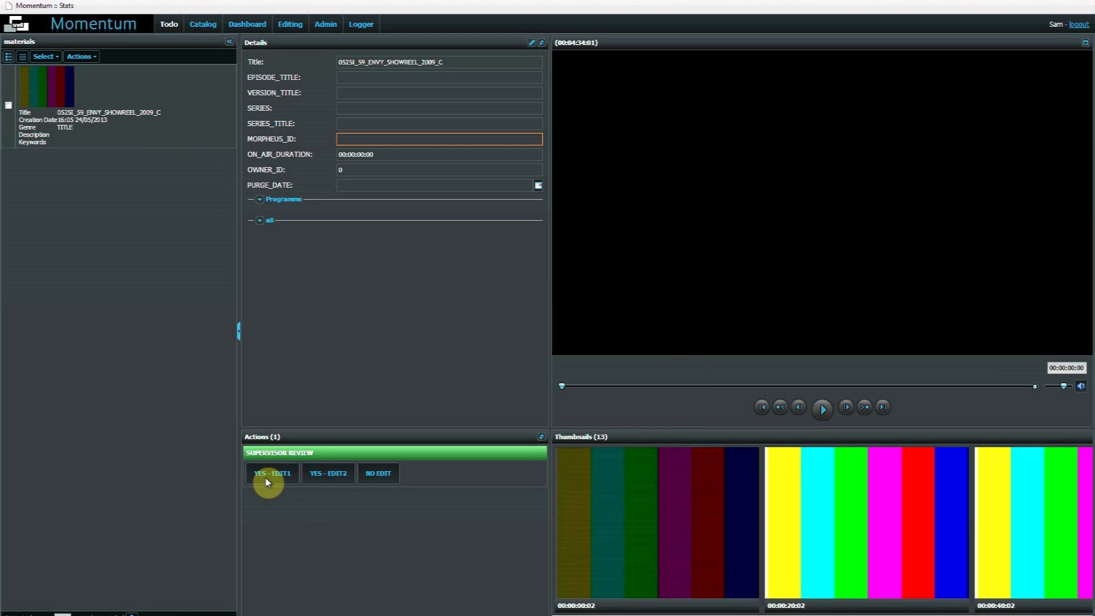
left_click(387, 482)
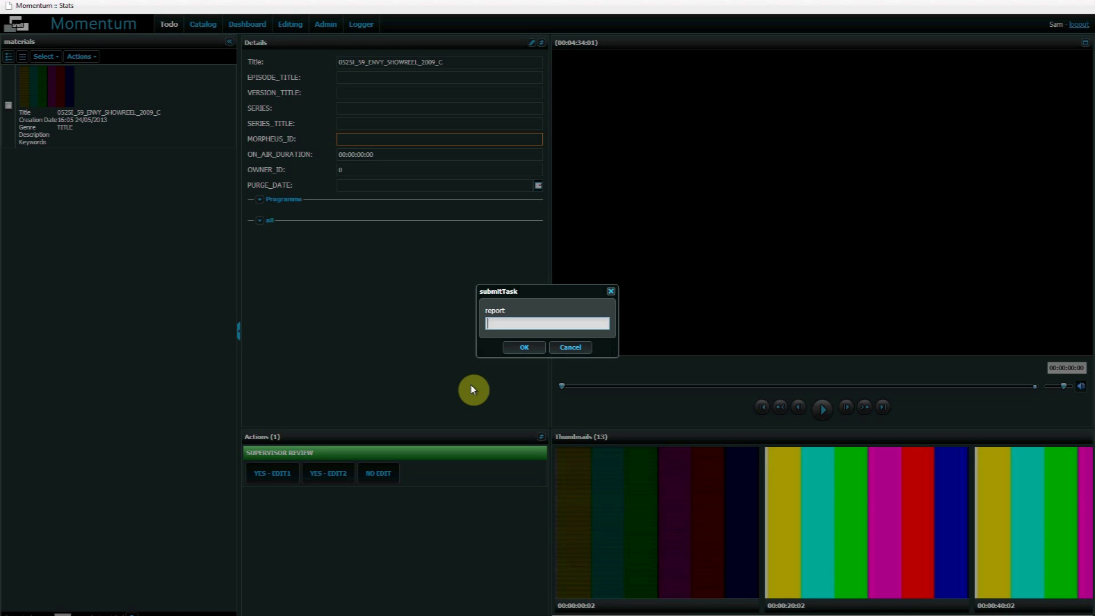
type("no edit req")
left_click(522, 348)
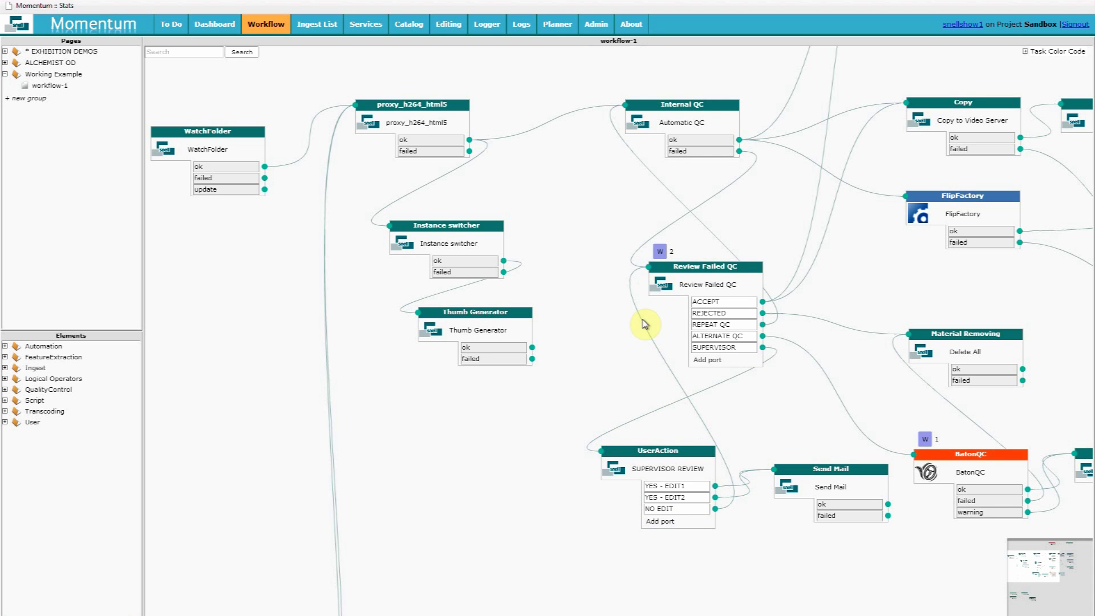
Check the W 2 task list at Review Failed QC, then dismiss it
left_click(660, 251)
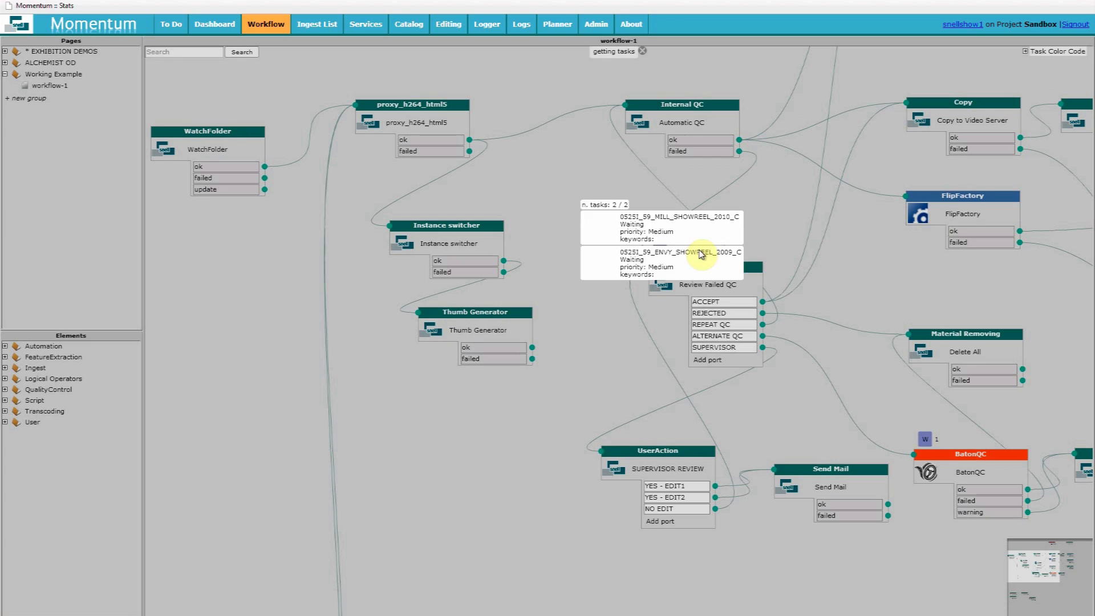
left_click(701, 255)
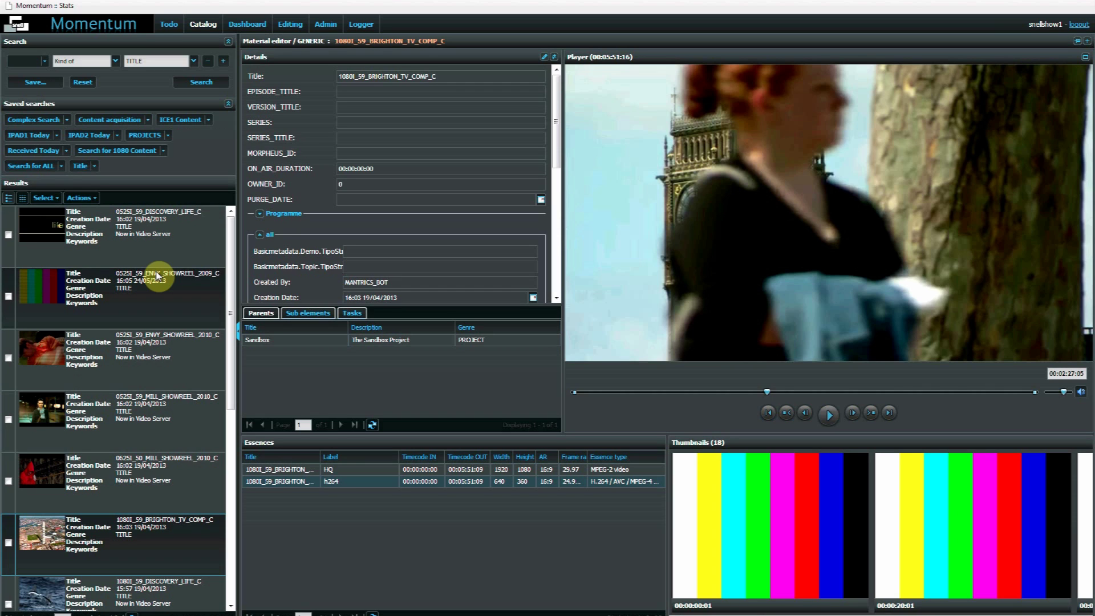
Select the 2010 Envy showreel in the results and review its Send to actions without sending
left_click(9, 359)
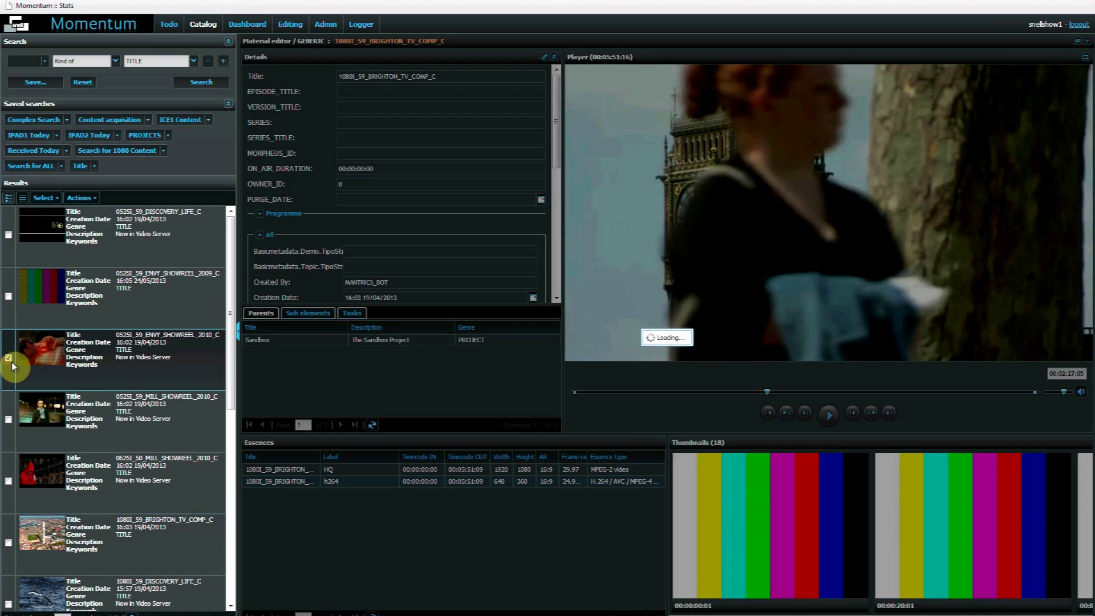
left_click(89, 199)
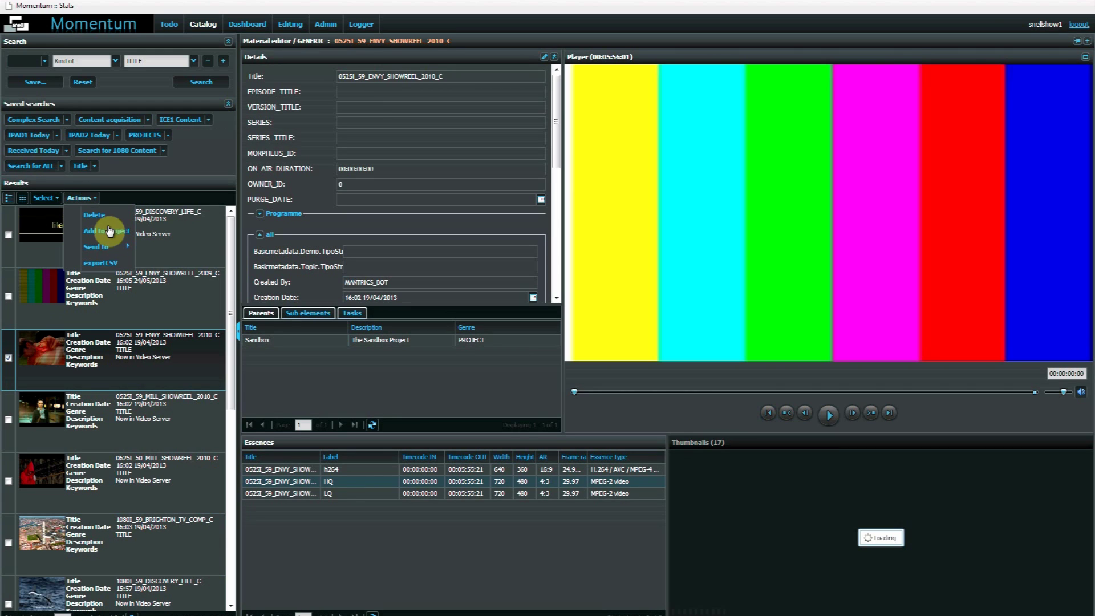
mouse_move(111, 251)
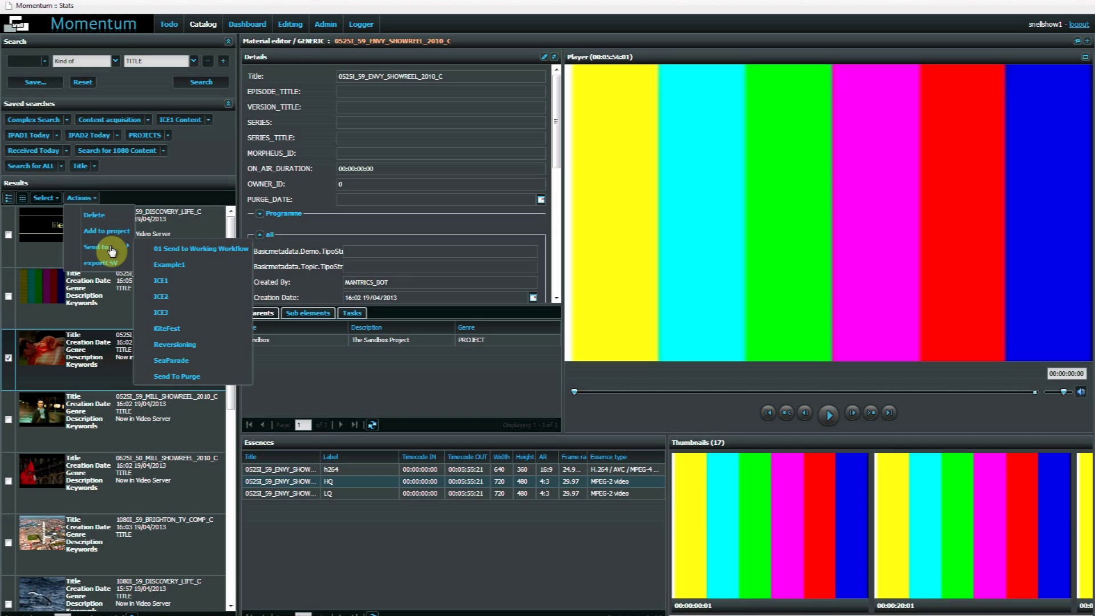
left_click(362, 553)
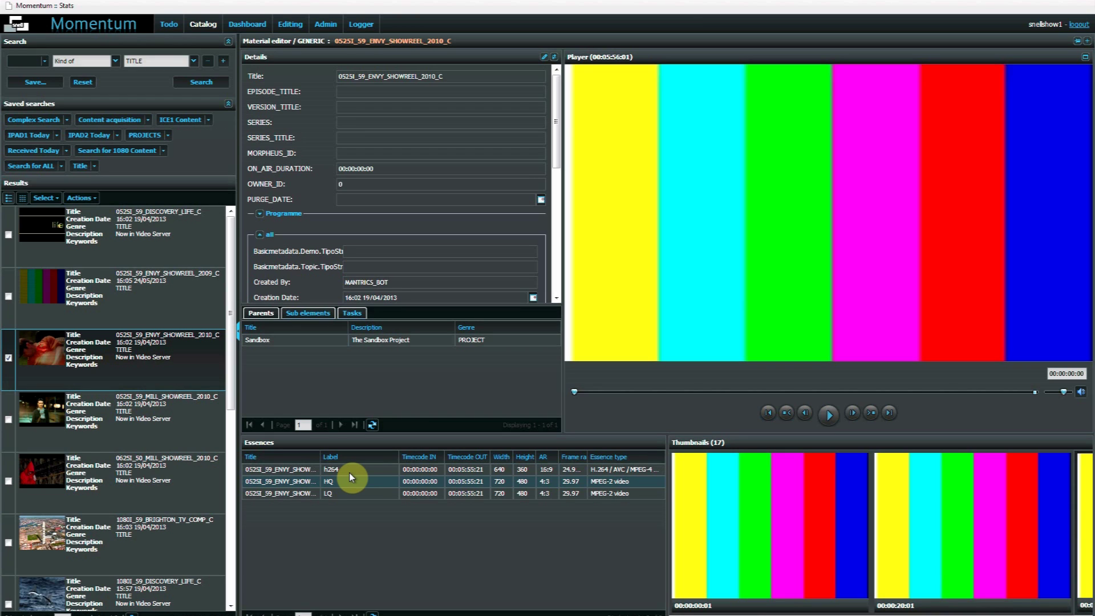
left_click(558, 151)
left_click_drag(557, 150, 557, 119)
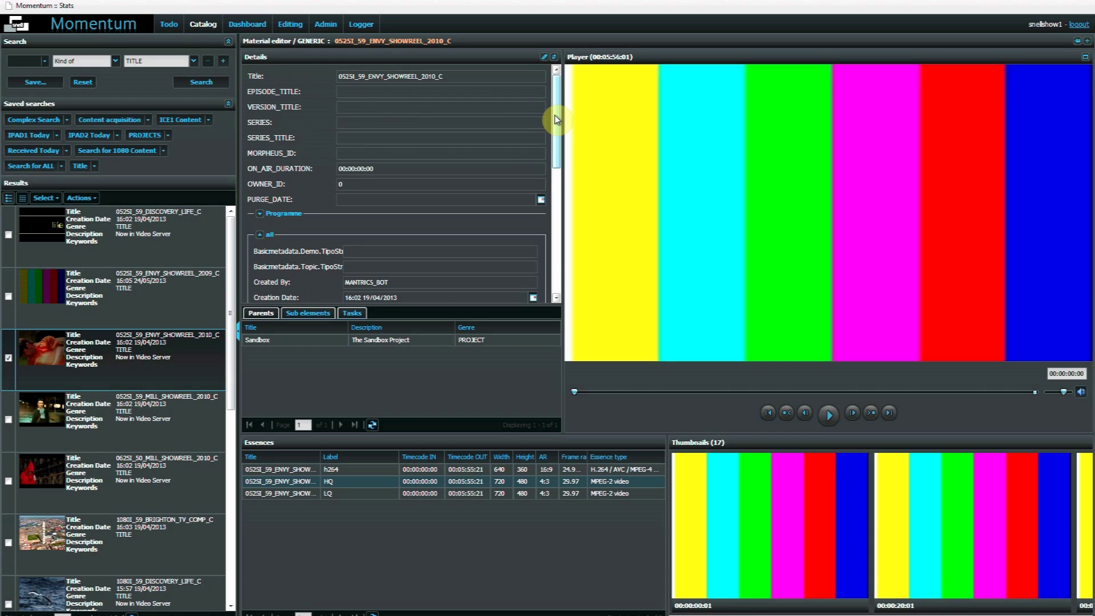